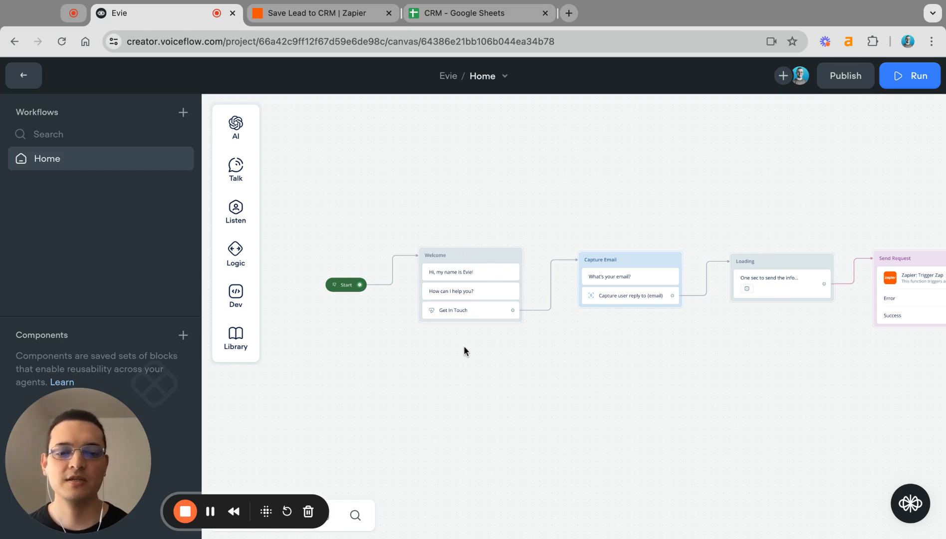
Examine the agent's conversation flow from the Start block through to the Error and Bye blocks
{"action": "scroll", "coordinate": [461, 340], "scroll_direction": "up", "scroll_amount": 3}
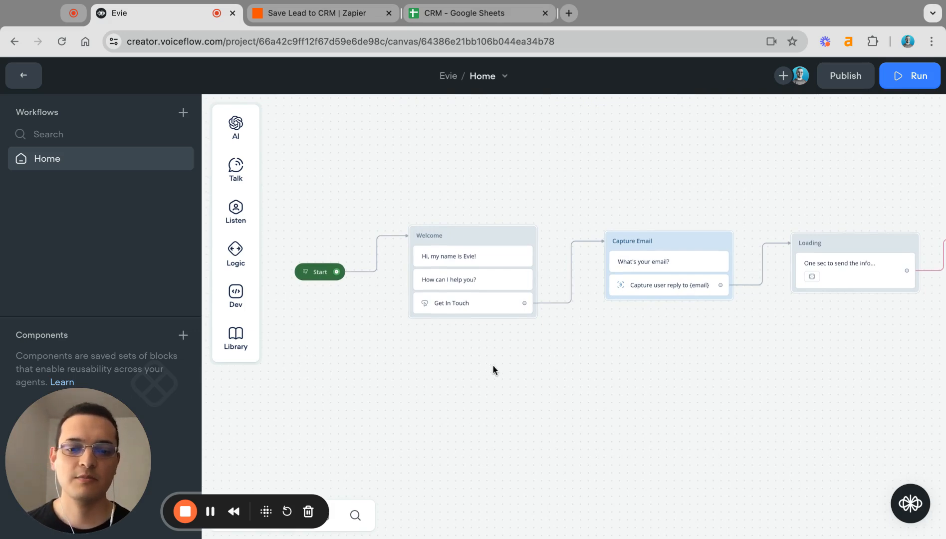
{"action": "left_click_drag", "start_coordinate": [493, 365], "coordinate": [304, 395]}
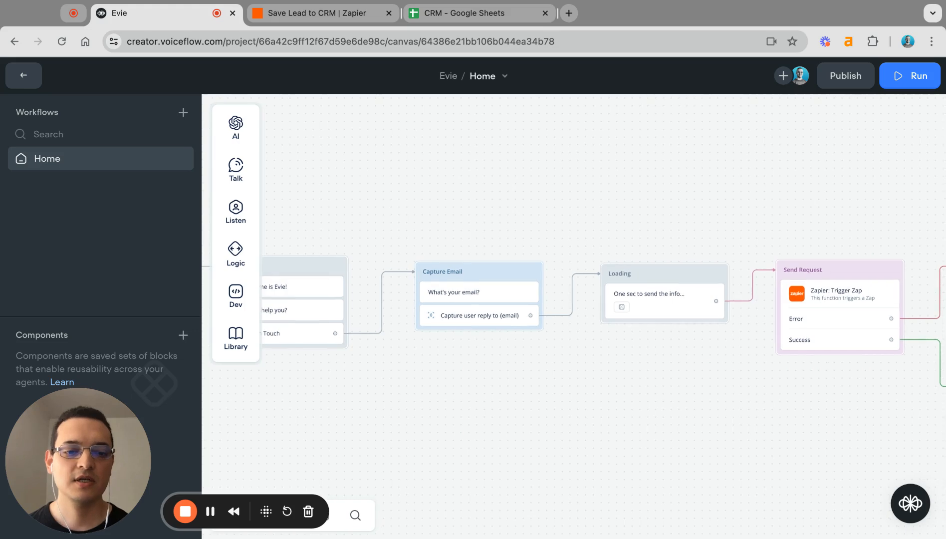
{"action": "scroll", "coordinate": [497, 363], "scroll_direction": "down", "scroll_amount": 3}
{"action": "scroll", "coordinate": [497, 363], "scroll_direction": "right", "scroll_amount": 2}
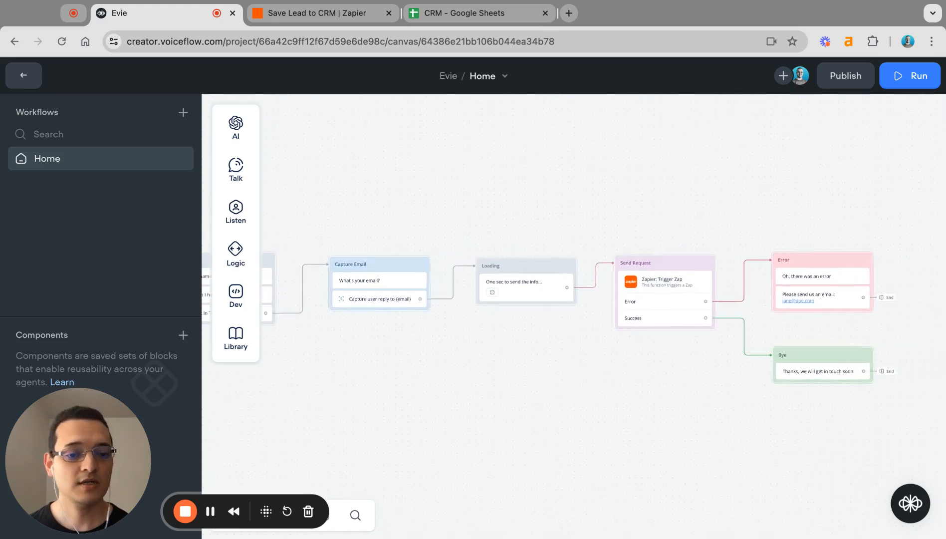
{"action": "scroll", "coordinate": [555, 327], "scroll_direction": "right", "scroll_amount": 2}
{"action": "scroll", "coordinate": [554, 327], "scroll_direction": "down", "scroll_amount": 1}
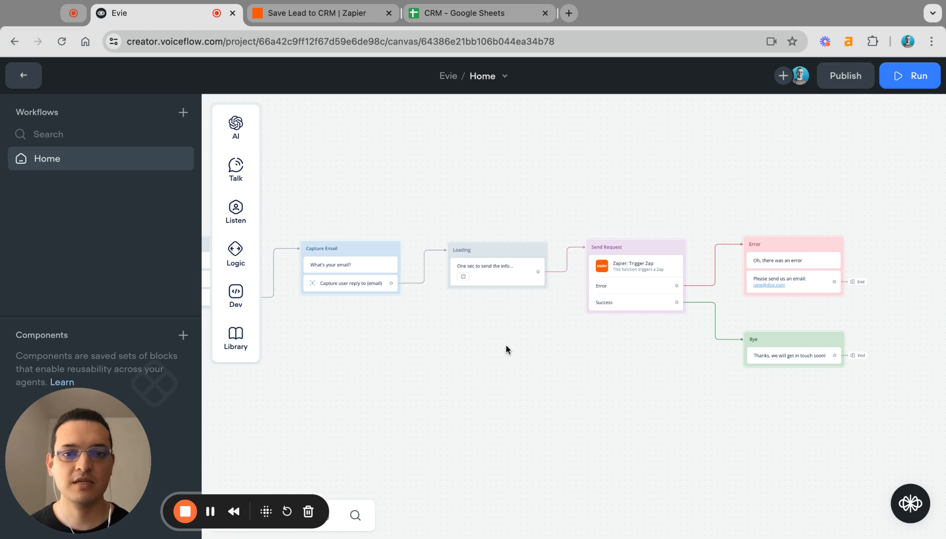
Review the Save Lead to CRM zap in Zapier and the CRM spreadsheet in Google Sheets, and return to Voiceflow
{"action": "left_click", "coordinate": [320, 15]}
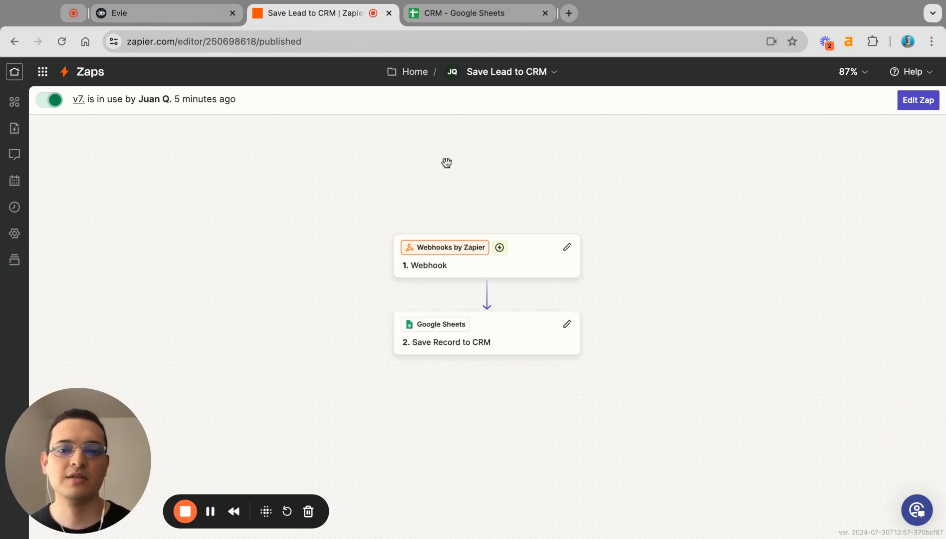
{"action": "left_click", "coordinate": [460, 9]}
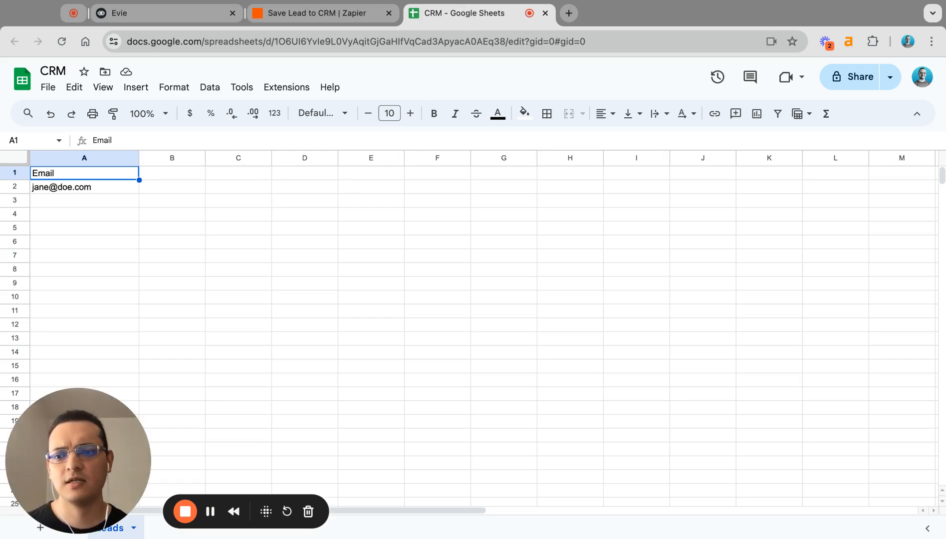
{"action": "left_click", "coordinate": [121, 18]}
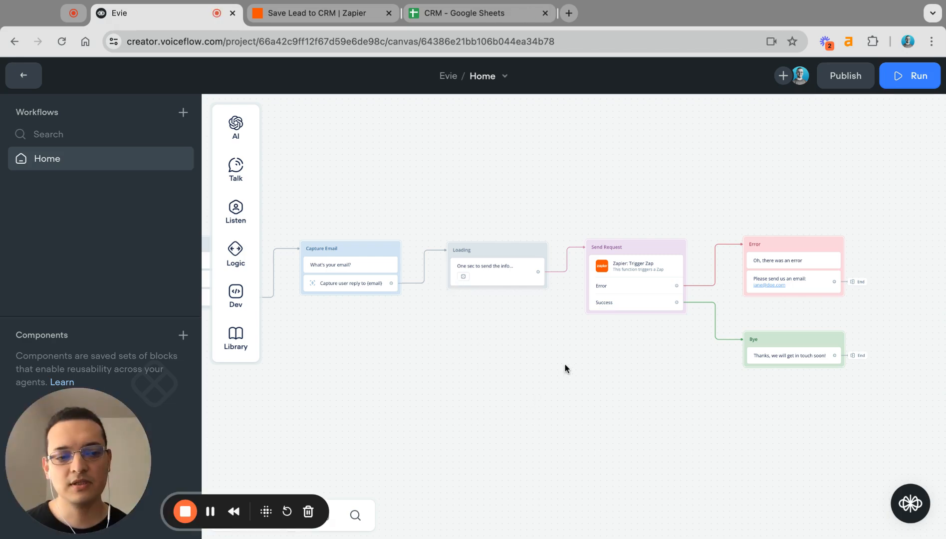
Start a test run of the agent, check the existing leads in the CRM spreadsheet, and return to the Voiceflow test
{"action": "scroll", "coordinate": [565, 368], "scroll_direction": "left", "scroll_amount": 3}
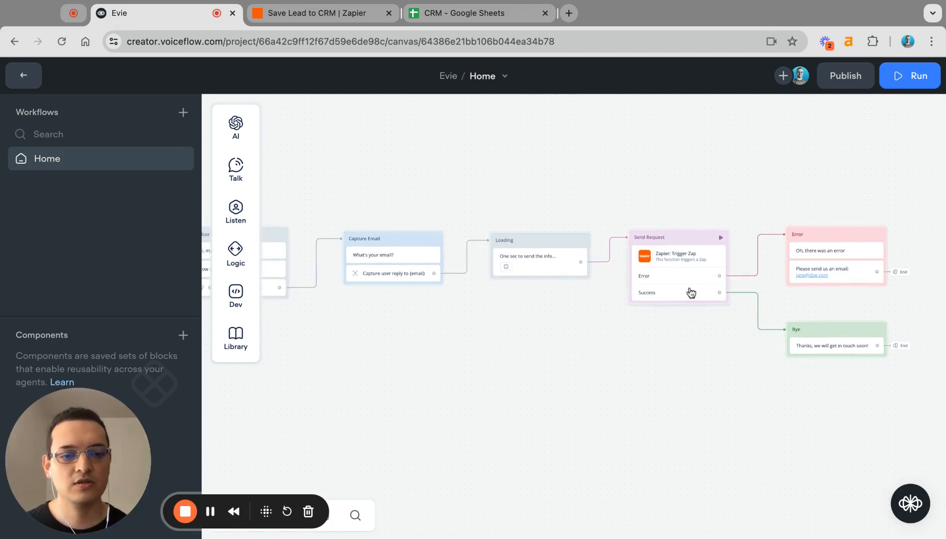
{"action": "scroll", "coordinate": [611, 353], "scroll_direction": "left", "scroll_amount": 10}
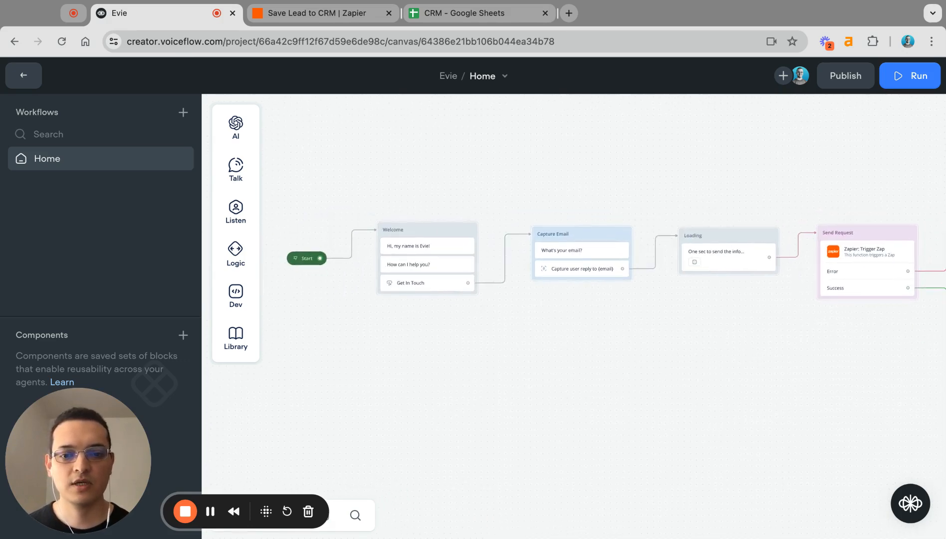
{"action": "scroll", "coordinate": [599, 355], "scroll_direction": "up", "scroll_amount": 2}
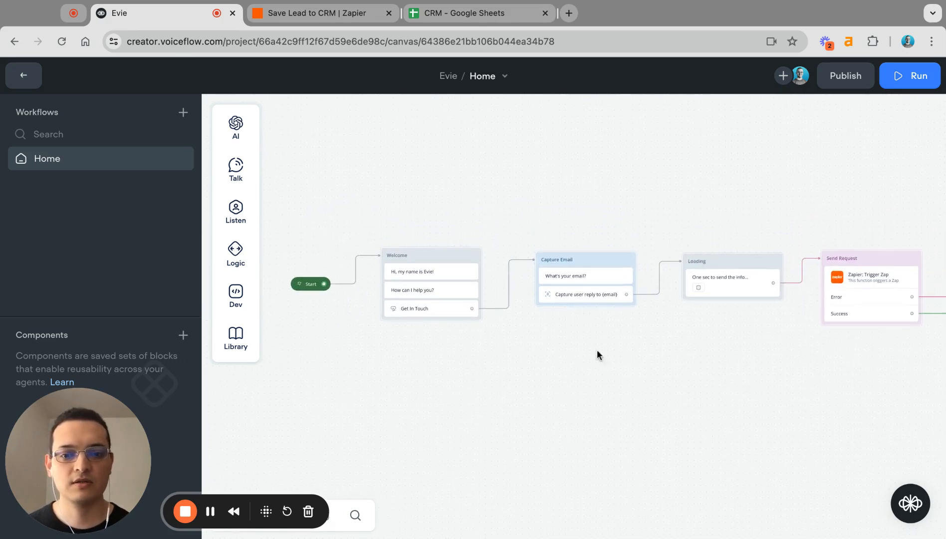
{"action": "left_click", "coordinate": [913, 84]}
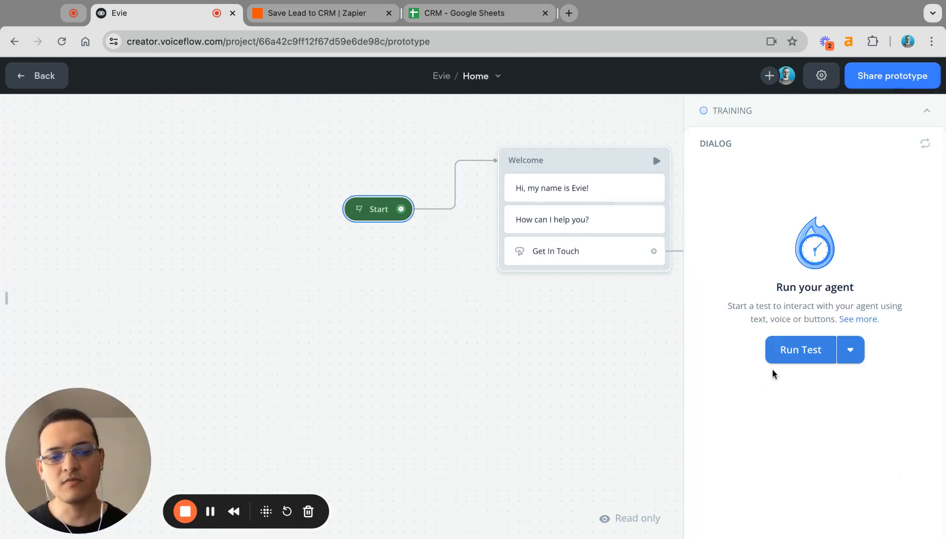
{"action": "left_click", "coordinate": [798, 358]}
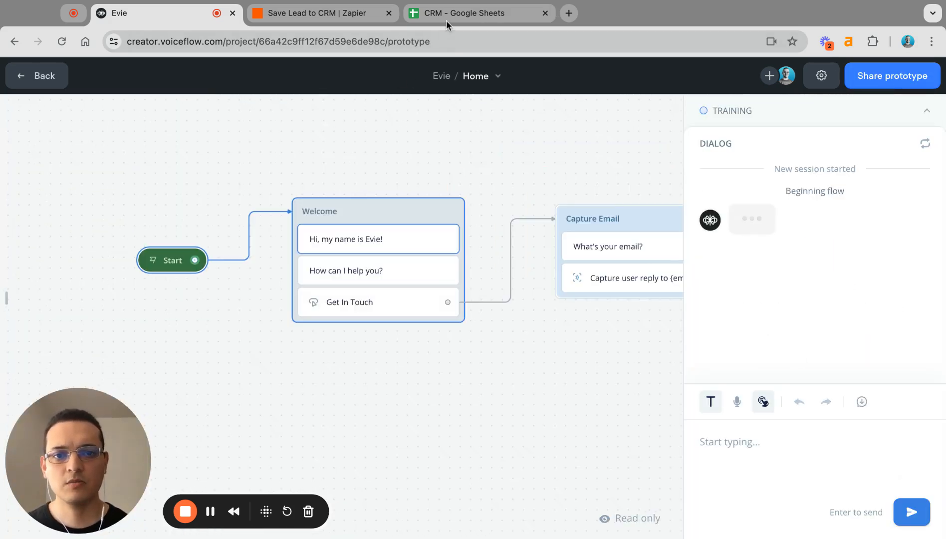
{"action": "left_click", "coordinate": [447, 20]}
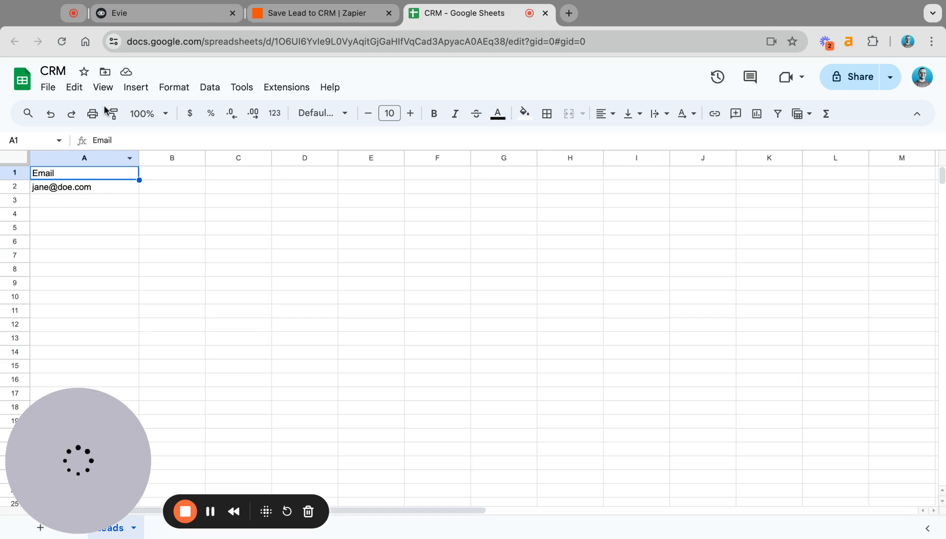
{"action": "left_click", "coordinate": [125, 18]}
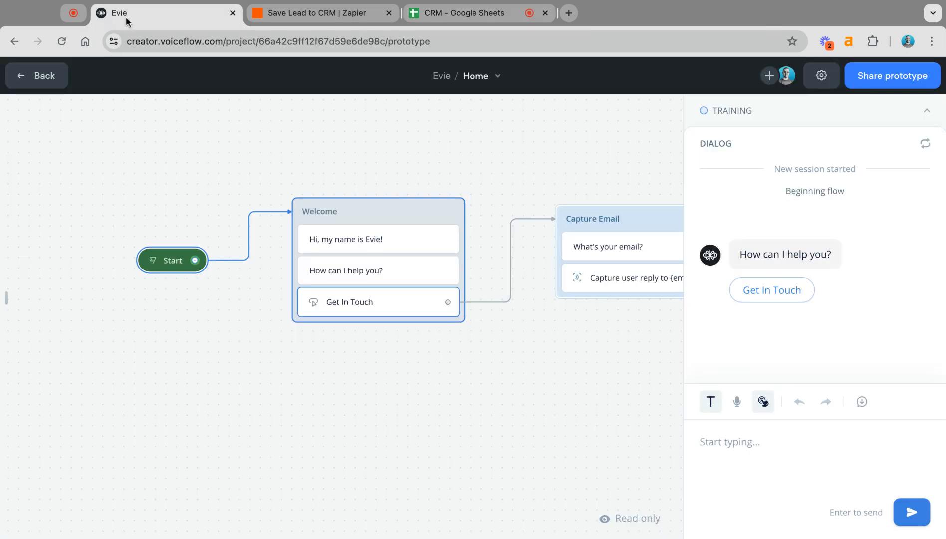
Choose Get In Touch in the test conversation and send a sample email address as the reply
{"action": "left_click", "coordinate": [769, 288]}
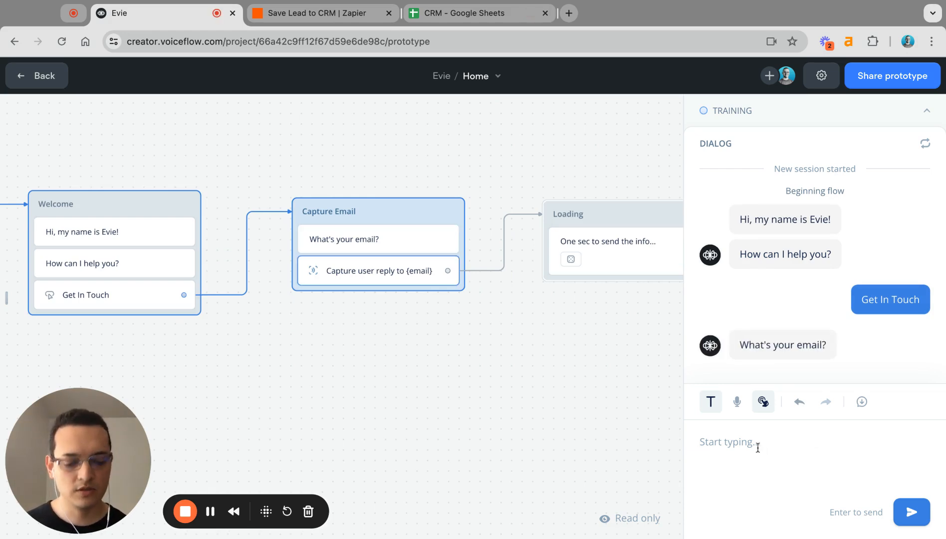
{"action": "type", "text": "alice@"}
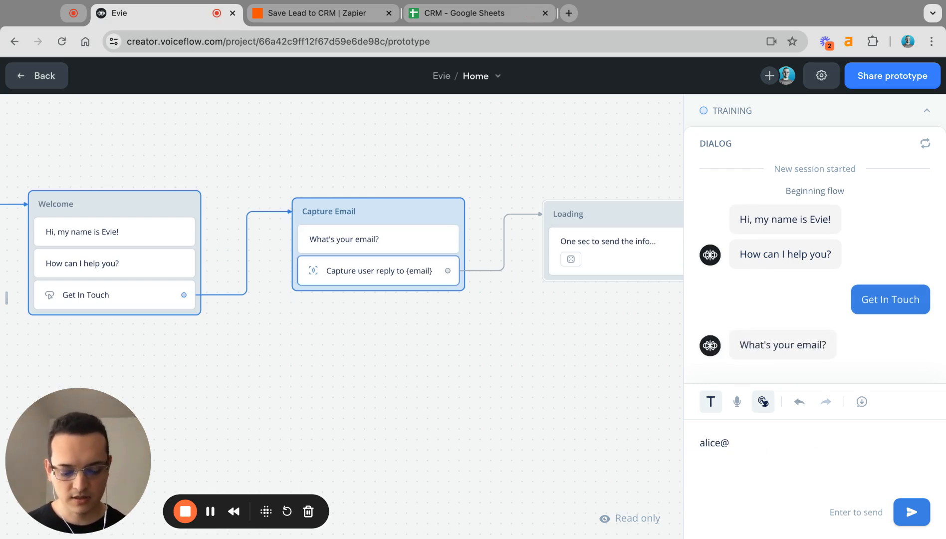
{"action": "type", "text": "test.com"}
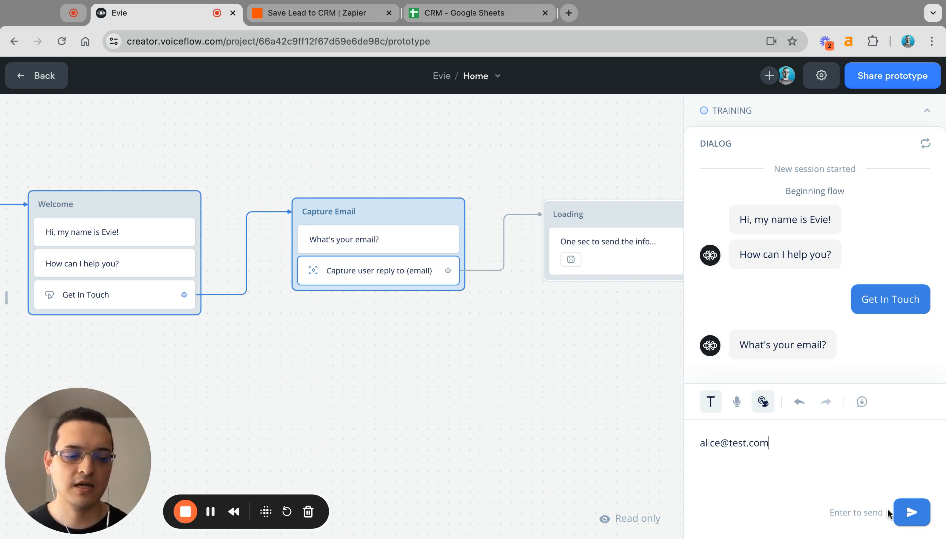
{"action": "left_click", "coordinate": [912, 514]}
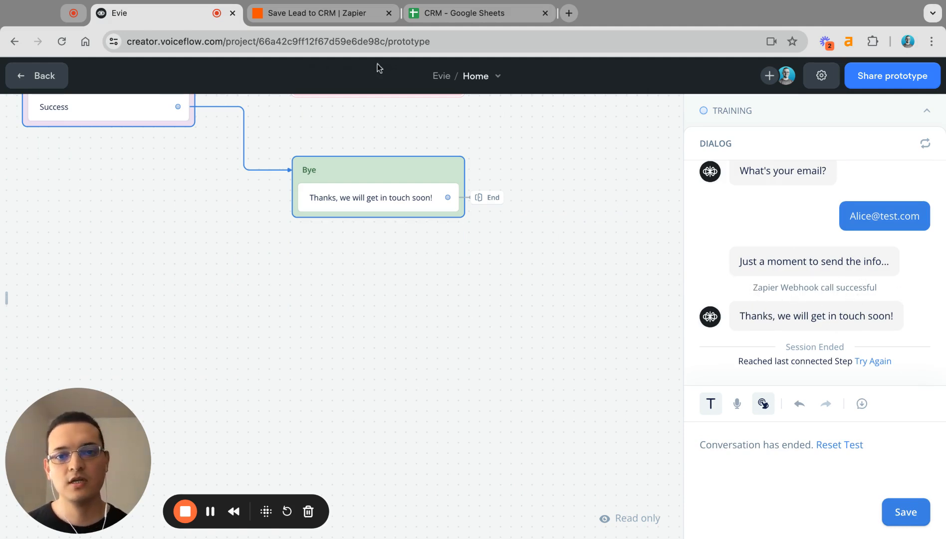
Check the CRM spreadsheet in Google Sheets for the submitted email and return to Voiceflow
{"action": "left_click", "coordinate": [449, 13]}
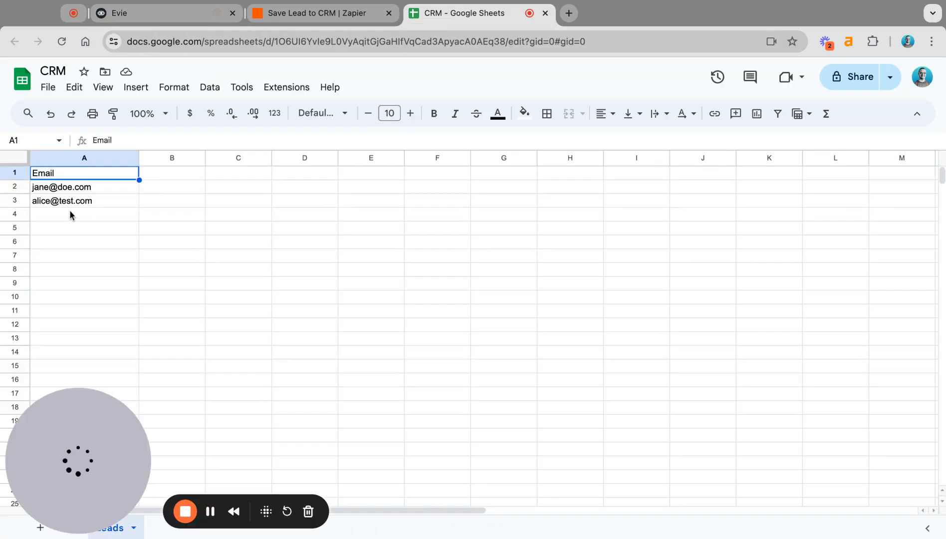
{"action": "mouse_move", "coordinate": [90, 202]}
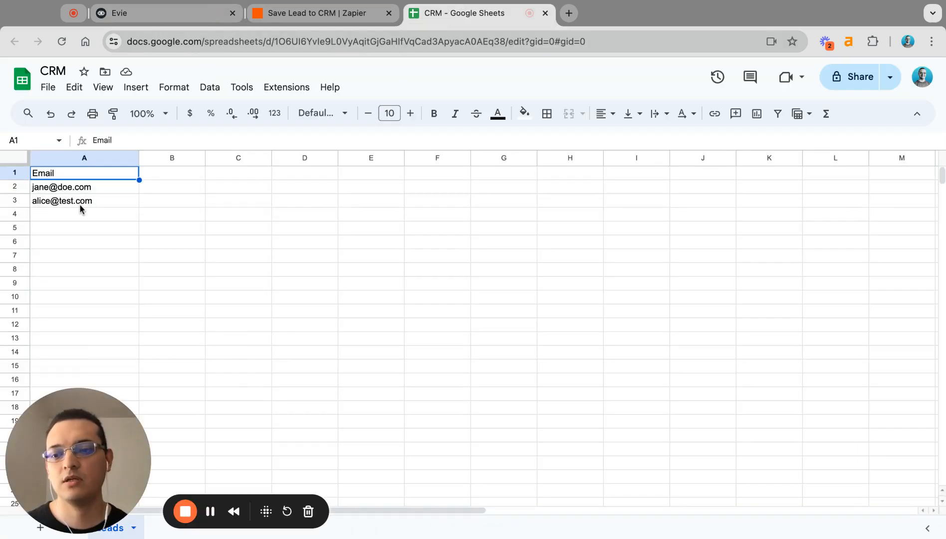
{"action": "left_click", "coordinate": [170, 10]}
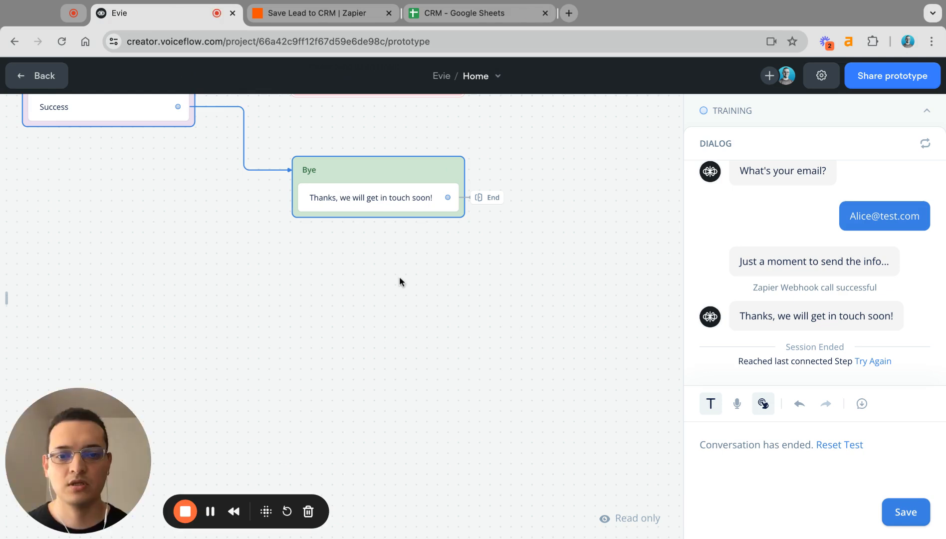
Leave the test and delete the connection between the Capture Email and Loading blocks on the canvas
{"action": "left_click", "coordinate": [28, 76]}
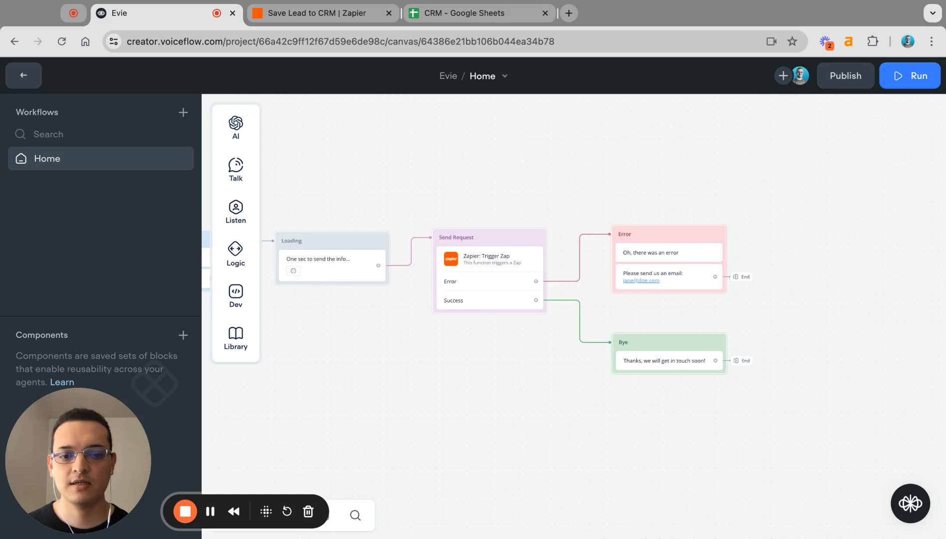
{"action": "scroll", "coordinate": [503, 321], "scroll_direction": "left", "scroll_amount": 4}
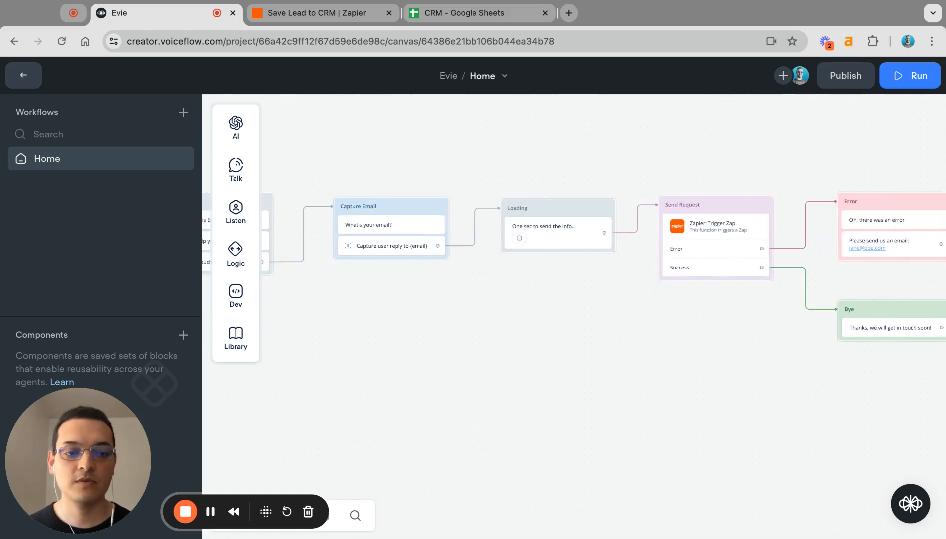
{"action": "scroll", "coordinate": [574, 316], "scroll_direction": "right", "scroll_amount": 1}
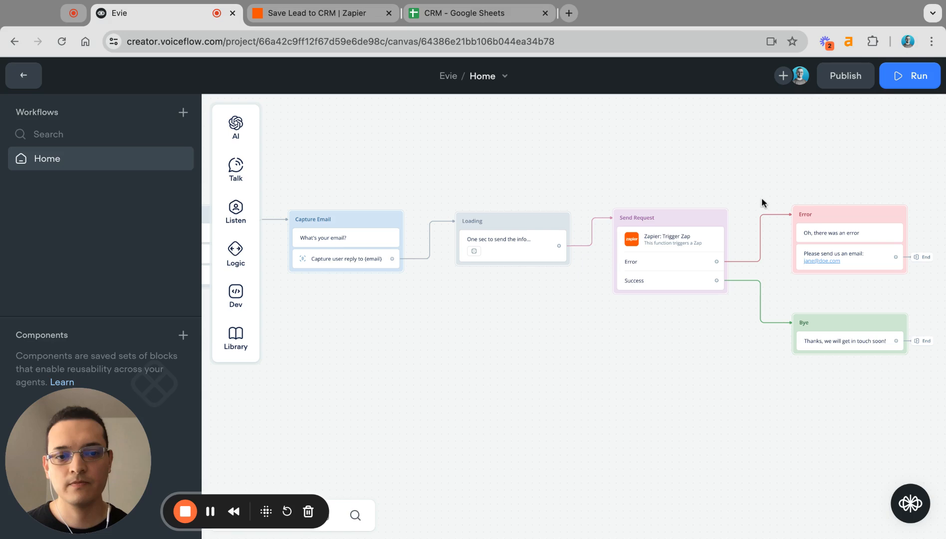
{"action": "left_click", "coordinate": [436, 226]}
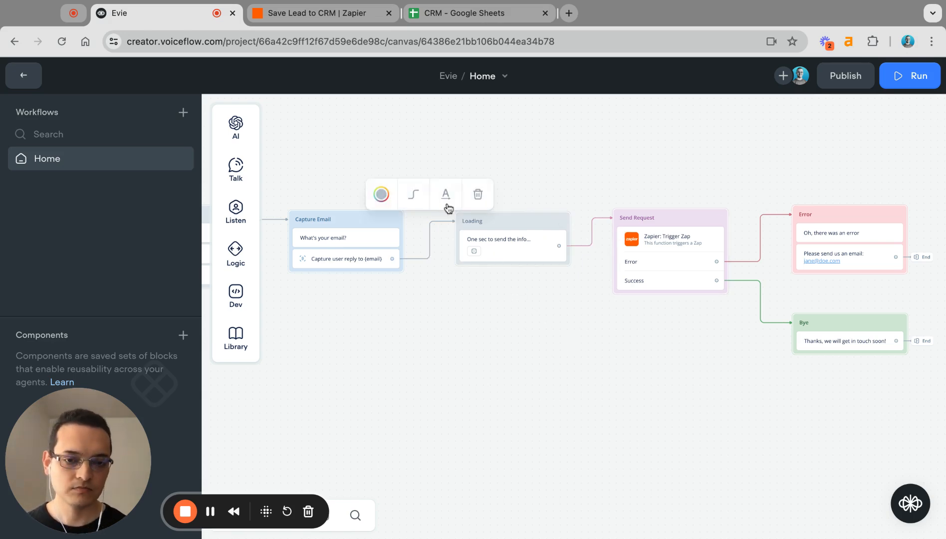
{"action": "left_click", "coordinate": [477, 195]}
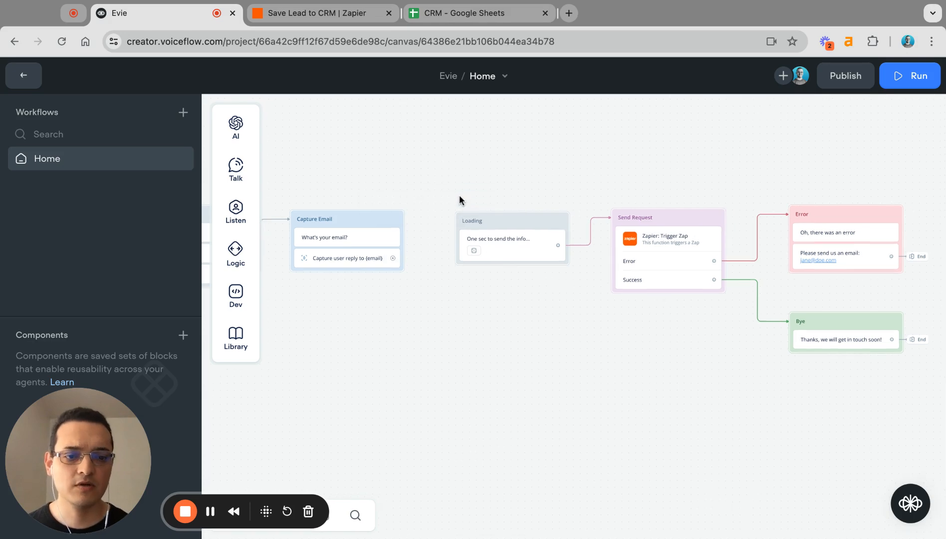
Move the Loading, Send Request, Error and Bye blocks together away from Capture Email to make room for another block
{"action": "scroll", "coordinate": [459, 200], "scroll_direction": "down", "scroll_amount": 3}
{"action": "left_click_drag", "start_coordinate": [441, 195], "coordinate": [883, 319]}
{"action": "left_click_drag", "start_coordinate": [505, 217], "coordinate": [562, 217]}
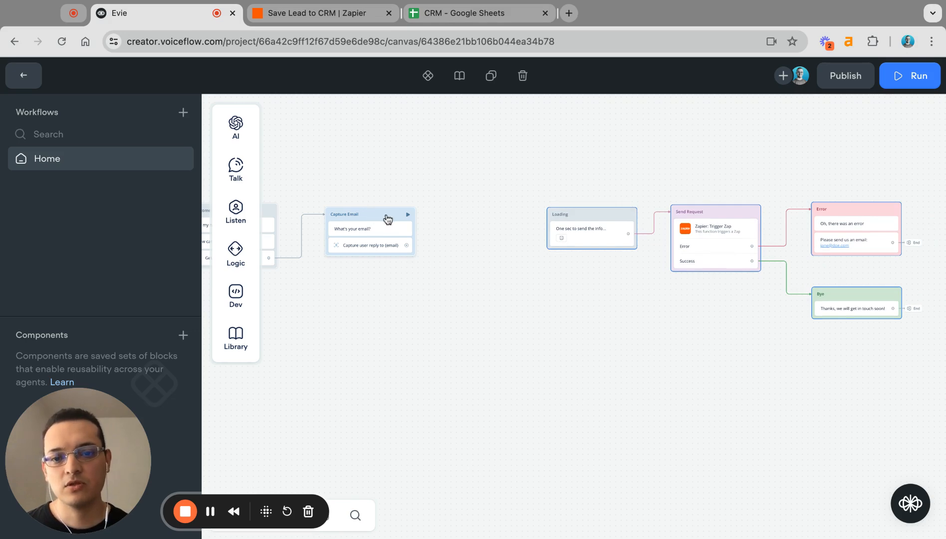
Duplicate the Capture Email block and place the copy in the gap before the Loading block
{"action": "left_click", "coordinate": [389, 218]}
{"action": "right_click", "coordinate": [387, 216]}
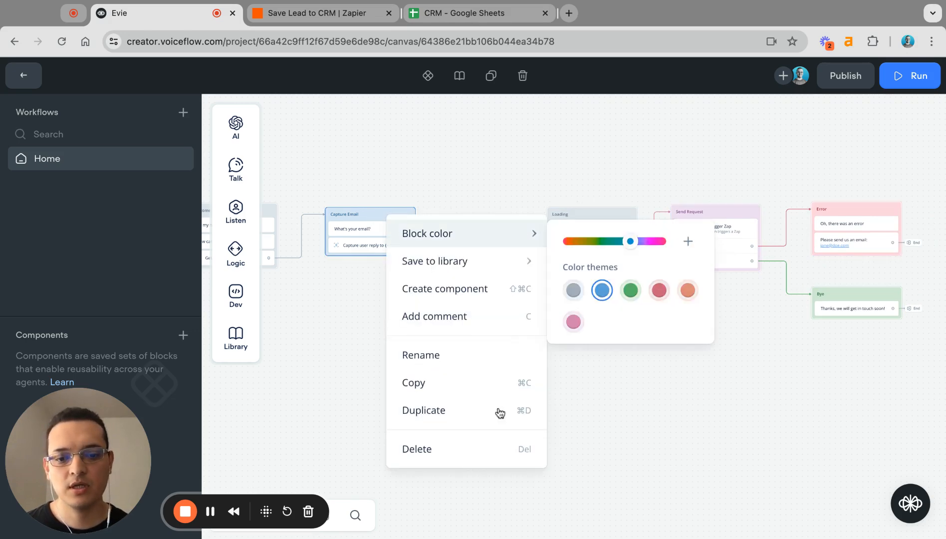
{"action": "left_click", "coordinate": [446, 412]}
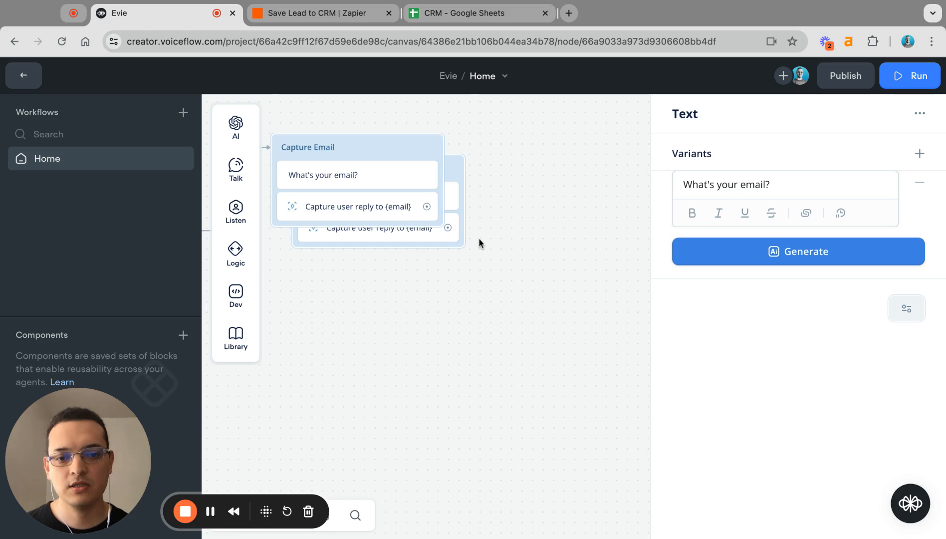
{"action": "left_click_drag", "start_coordinate": [368, 154], "coordinate": [312, 166]}
{"action": "left_click_drag", "start_coordinate": [413, 177], "coordinate": [599, 156]}
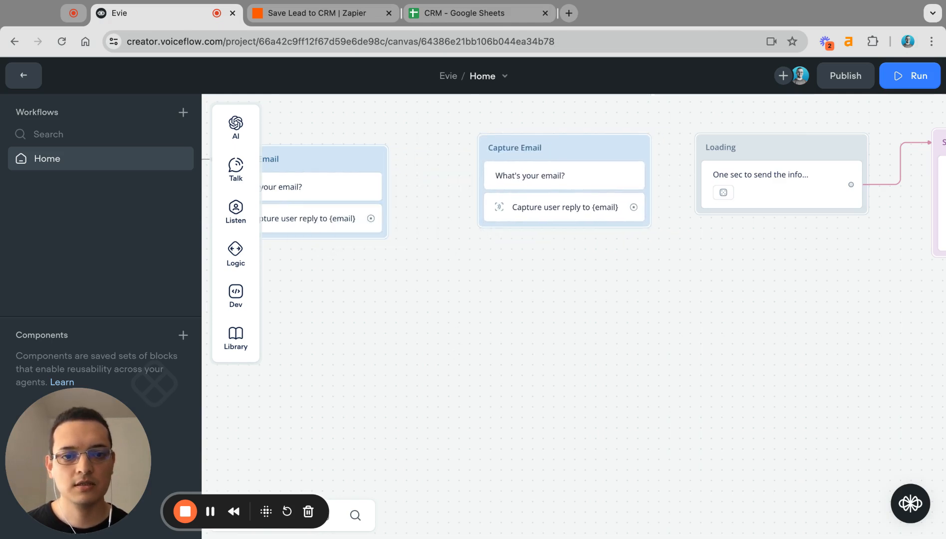
Align the original Capture Email block with its copy and rename the copy as Capture Name
{"action": "scroll", "coordinate": [602, 151], "scroll_direction": "down", "scroll_amount": 1}
{"action": "scroll", "coordinate": [631, 139], "scroll_direction": "down", "scroll_amount": 3}
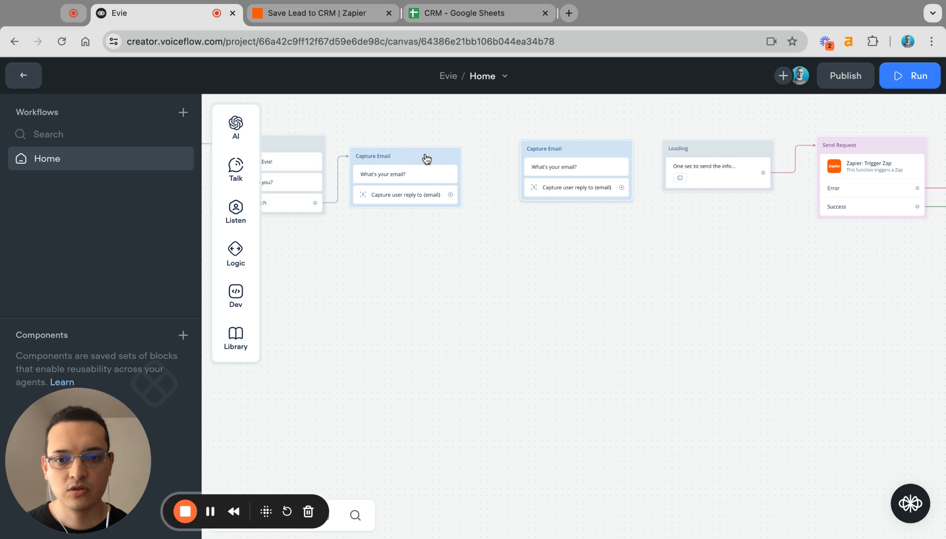
{"action": "left_click_drag", "start_coordinate": [426, 159], "coordinate": [434, 145]}
{"action": "left_click_drag", "start_coordinate": [579, 153], "coordinate": [579, 152]}
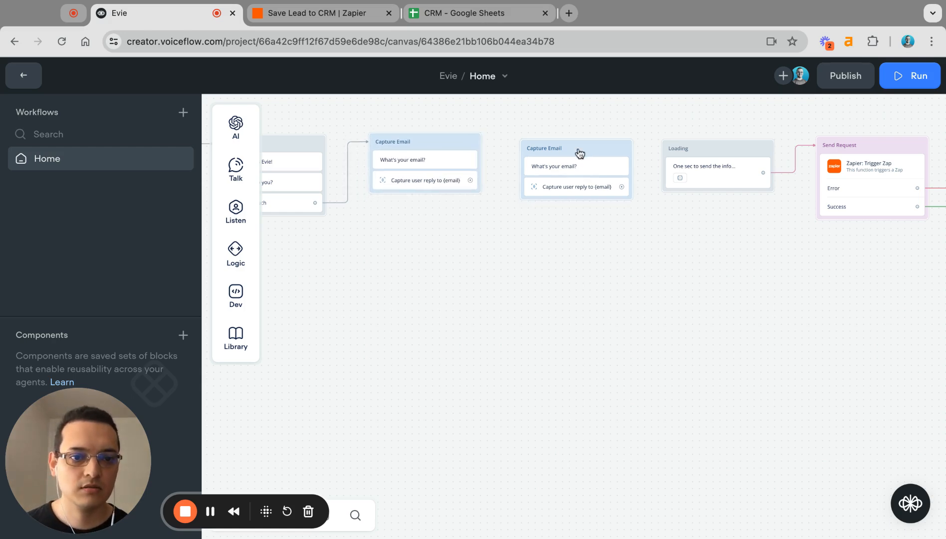
{"action": "left_click_drag", "start_coordinate": [439, 146], "coordinate": [439, 147]}
{"action": "double_click", "coordinate": [549, 144]}
{"action": "double_click", "coordinate": [560, 149]}
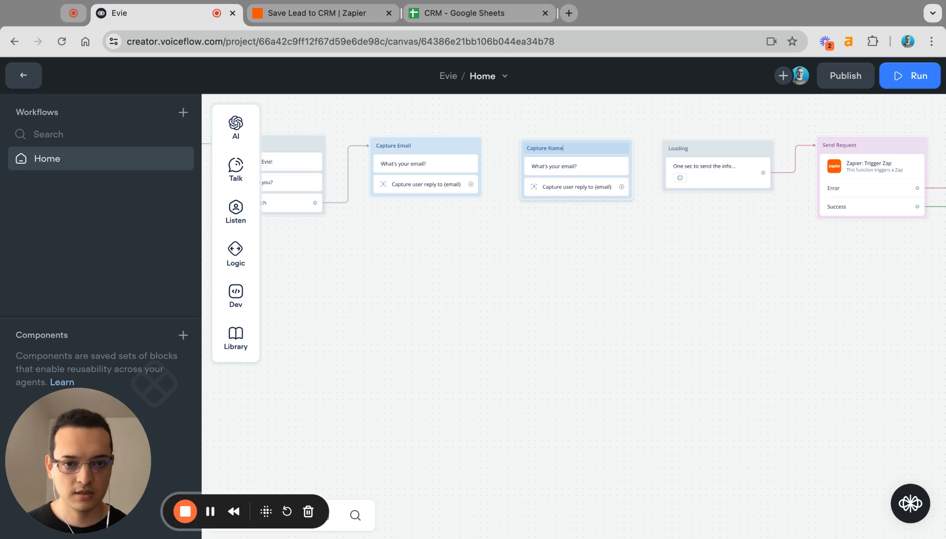
Change the question text in the Capture Name block to "What's your name?"
{"action": "left_click", "coordinate": [568, 166]}
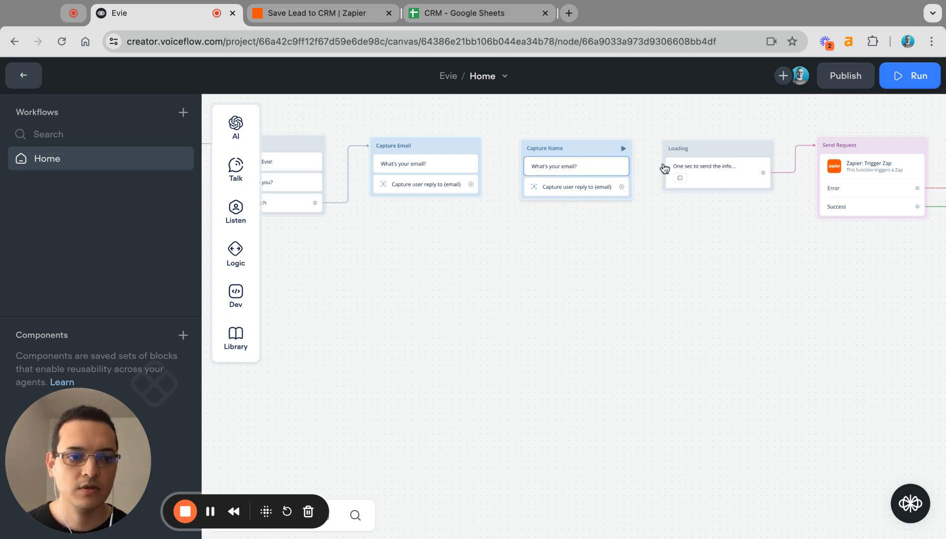
{"action": "left_click", "coordinate": [749, 191]}
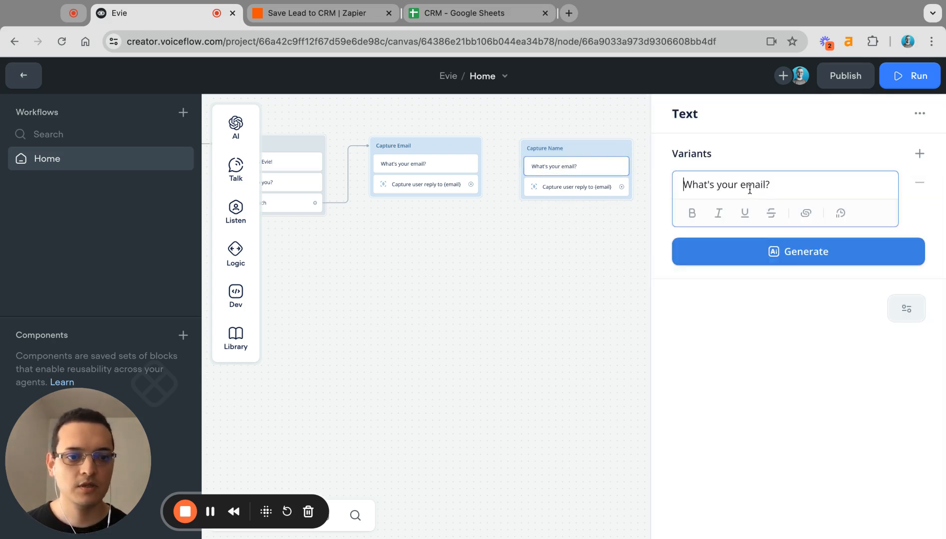
{"action": "double_click", "coordinate": [748, 184]}
{"action": "type", "text": "name"}
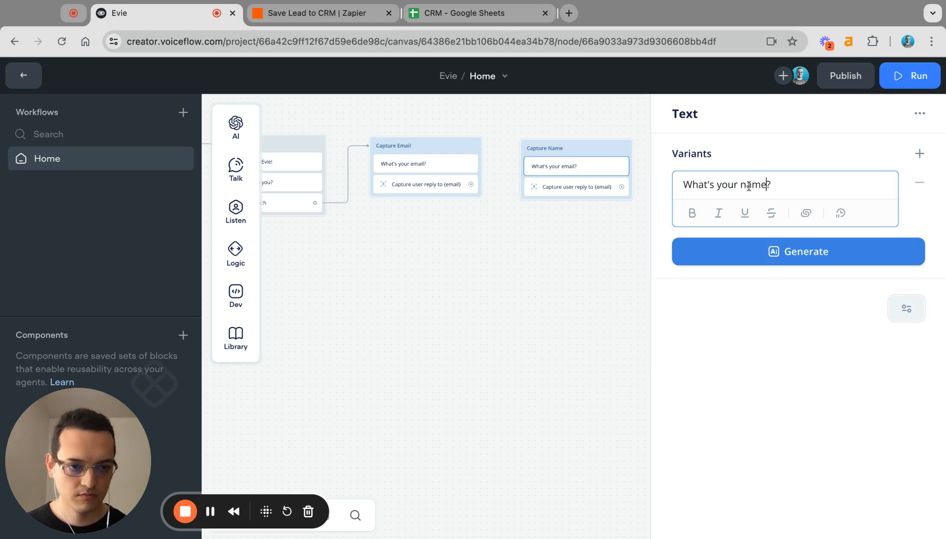
Set the Capture Name block's capture step to store the entire user reply in the {name} variable
{"action": "left_click", "coordinate": [571, 186]}
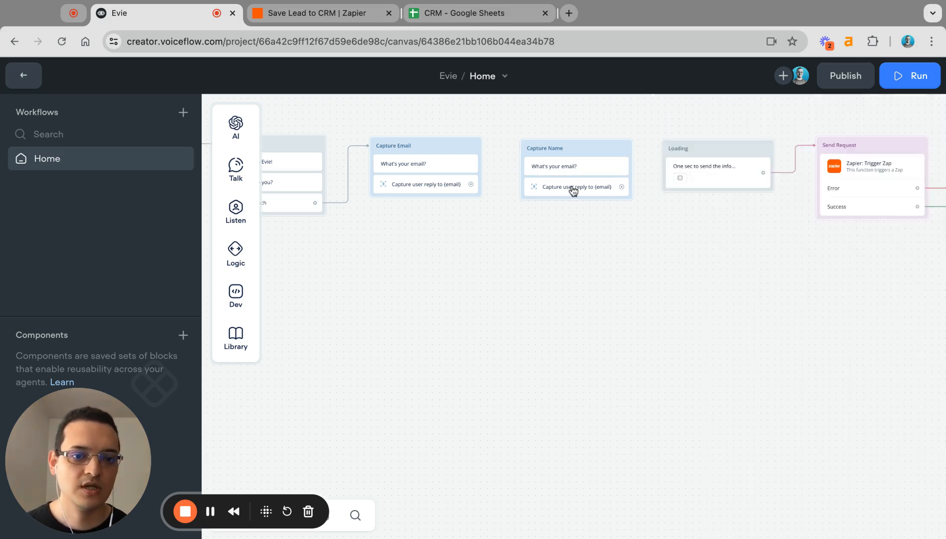
{"action": "left_click", "coordinate": [773, 224]}
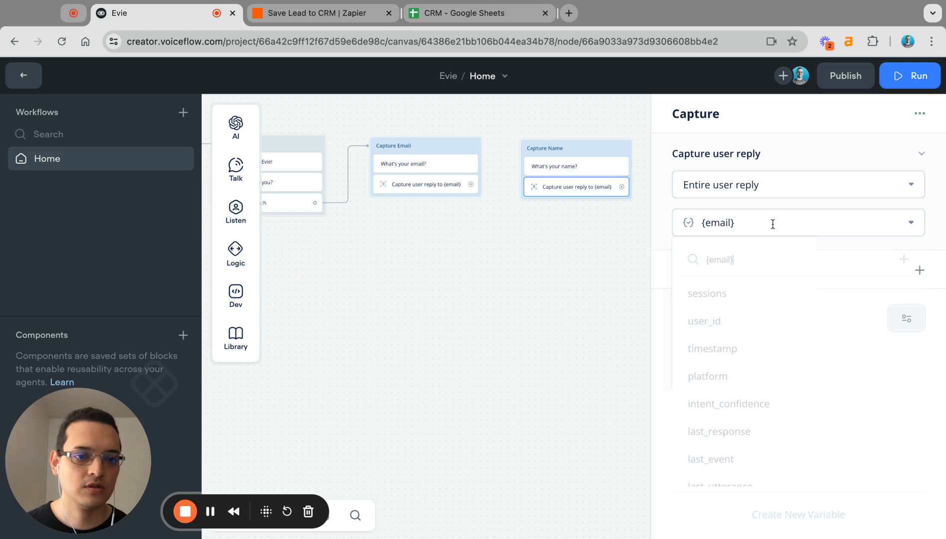
{"action": "type", "text": "nam"}
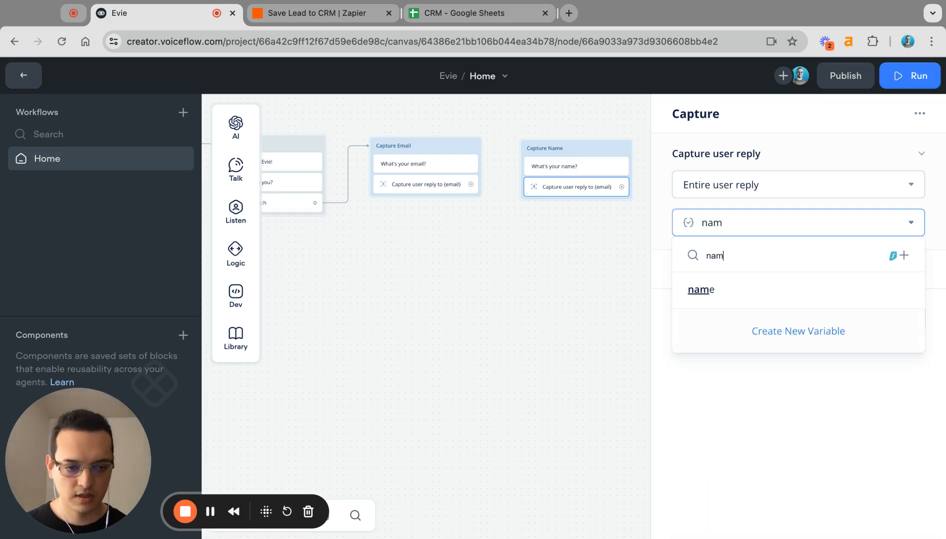
{"action": "left_click", "coordinate": [713, 297]}
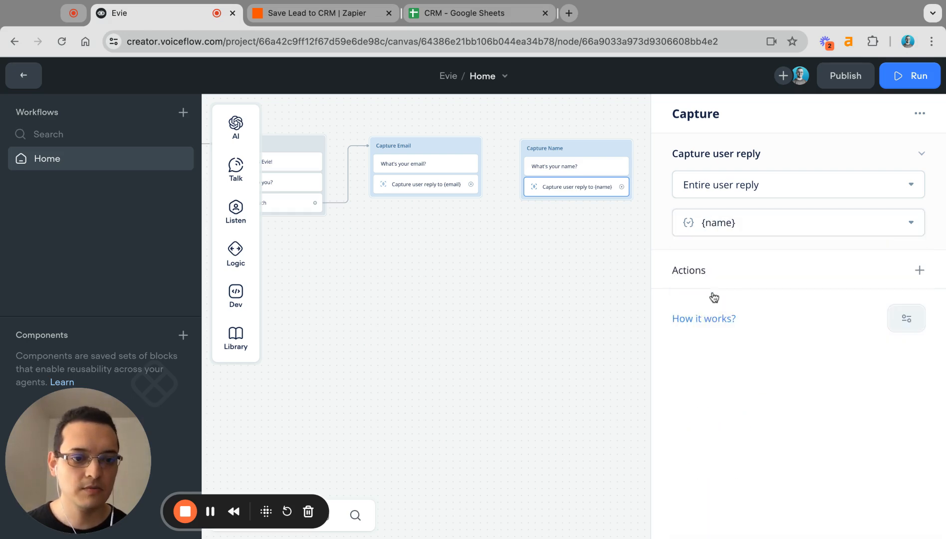
{"action": "left_click", "coordinate": [516, 380]}
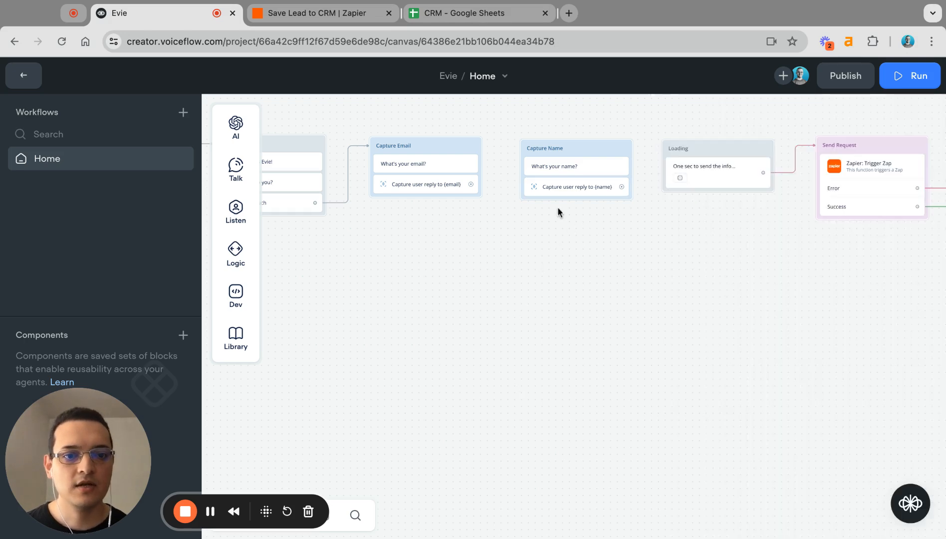
Connect the Capture Email block to Capture Name, and Capture Name to the Loading block
{"action": "mouse_move", "coordinate": [472, 187]}
{"action": "left_click_drag", "start_coordinate": [472, 187], "coordinate": [574, 169]}
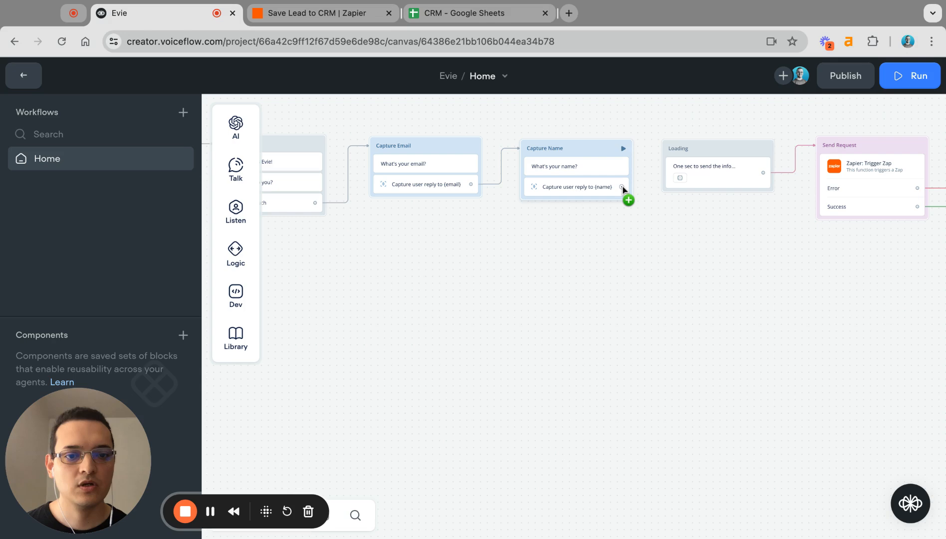
{"action": "left_click_drag", "start_coordinate": [622, 187], "coordinate": [671, 184]}
{"action": "scroll", "coordinate": [690, 314], "scroll_direction": "right", "scroll_amount": 5}
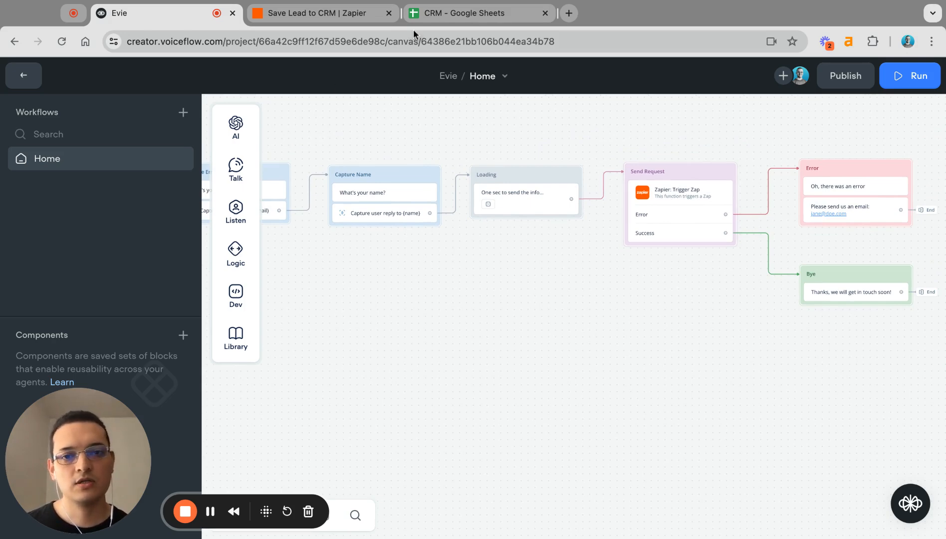
Switch to the CRM Google Sheet and add the column header Name in cell B1
{"action": "left_click", "coordinate": [467, 13]}
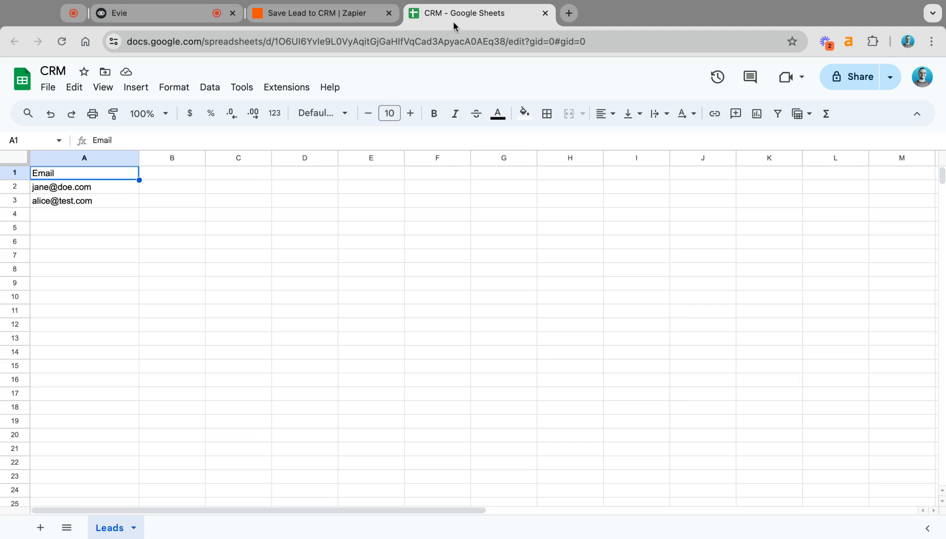
{"action": "left_click", "coordinate": [159, 174]}
{"action": "type", "text": "NAme"}
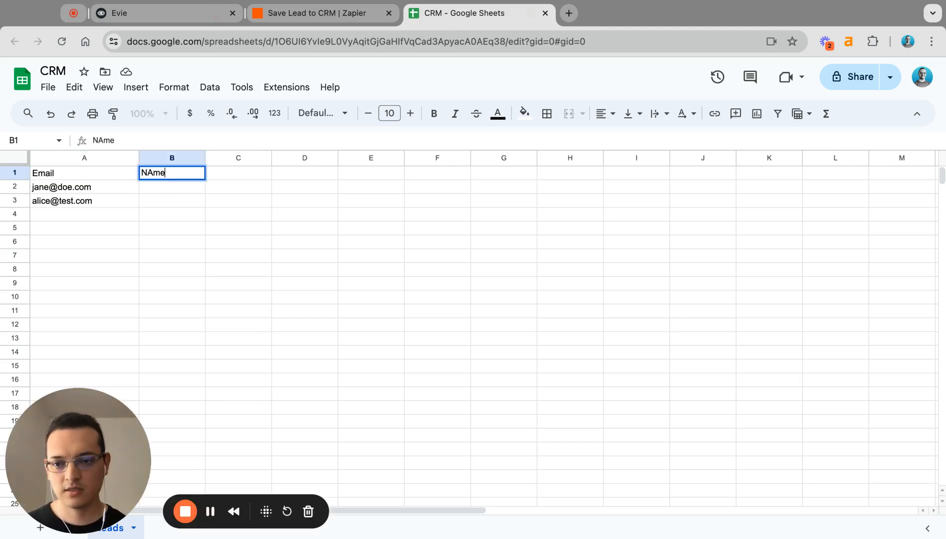
{"action": "type", "text": "ame"}
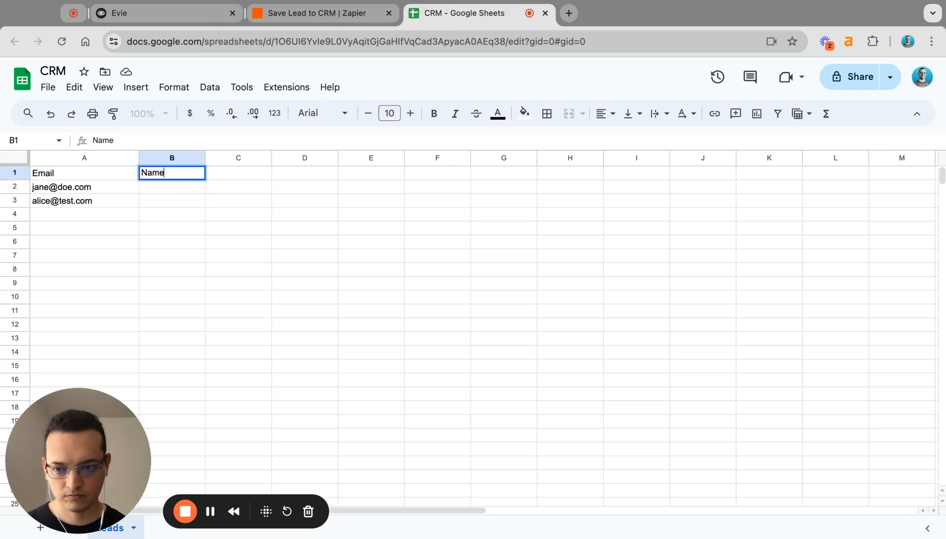
{"action": "key", "text": "Return"}
{"action": "left_click", "coordinate": [60, 220]}
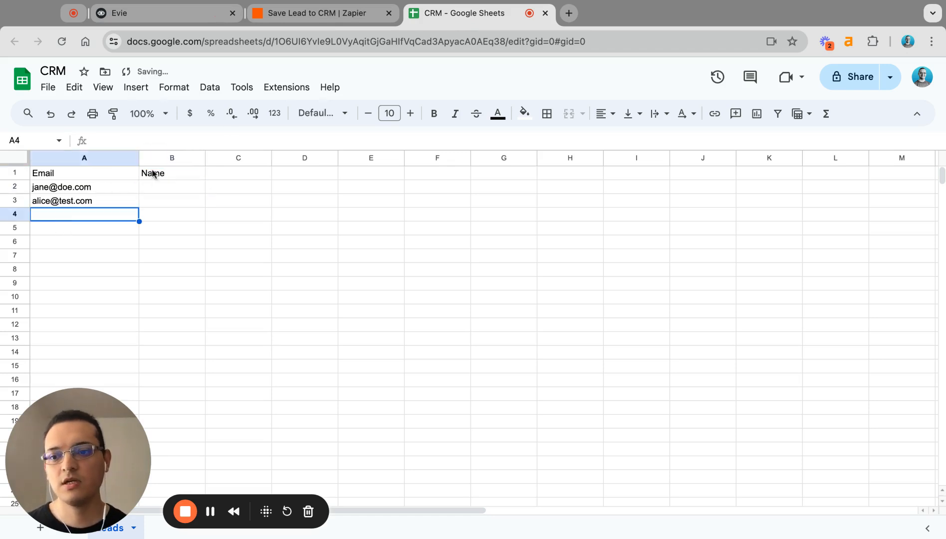
Switch to Zapier, open the Save Lead to CRM Zap for editing and bring up the Webhook step's test settings
{"action": "left_click", "coordinate": [293, 14]}
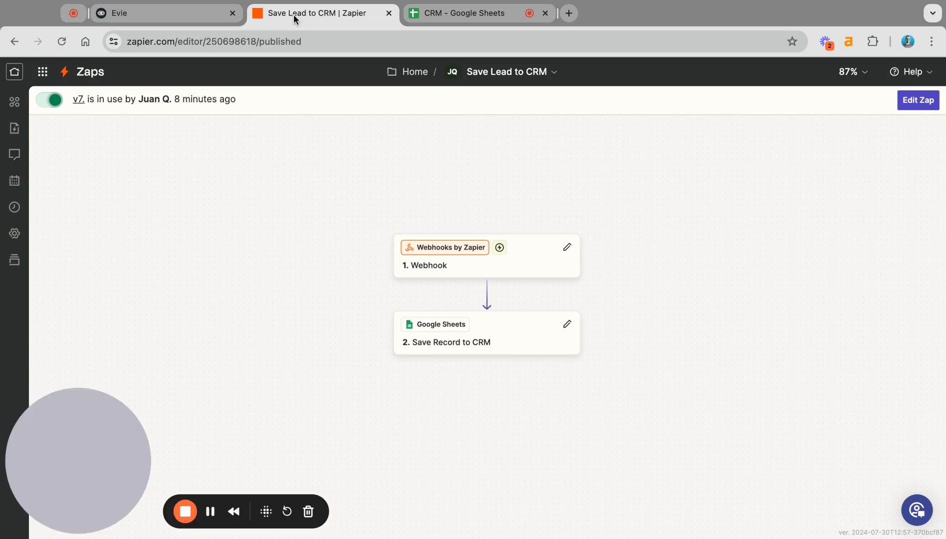
{"action": "left_click", "coordinate": [920, 103]}
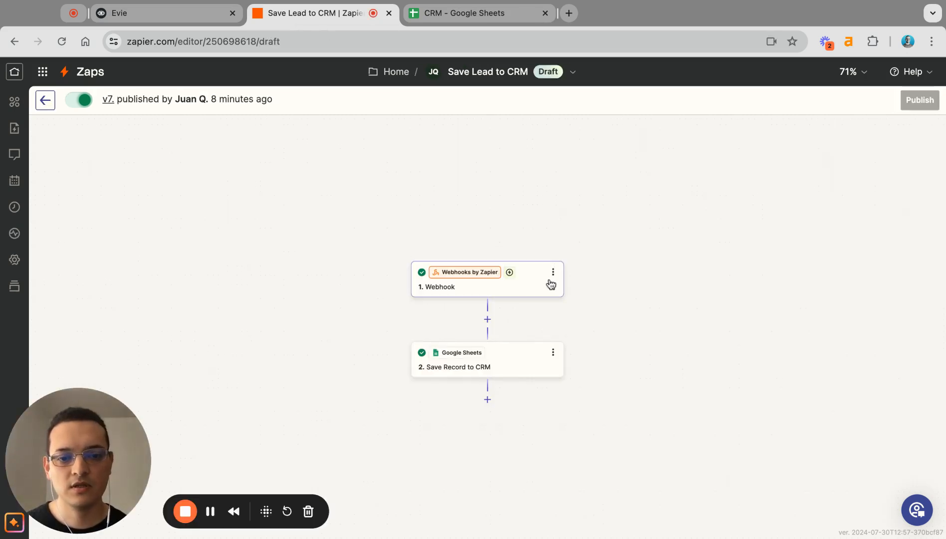
{"action": "left_click", "coordinate": [529, 289]}
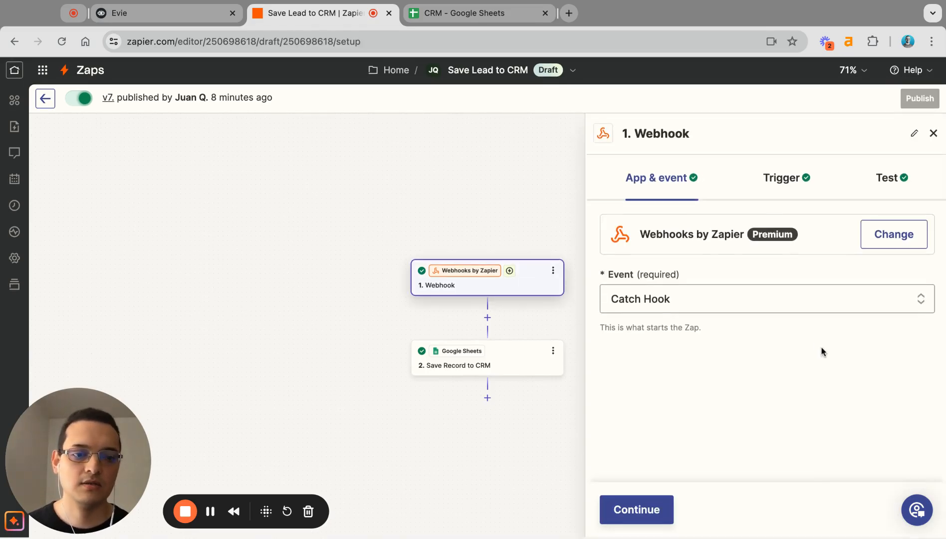
{"action": "left_click", "coordinate": [779, 180]}
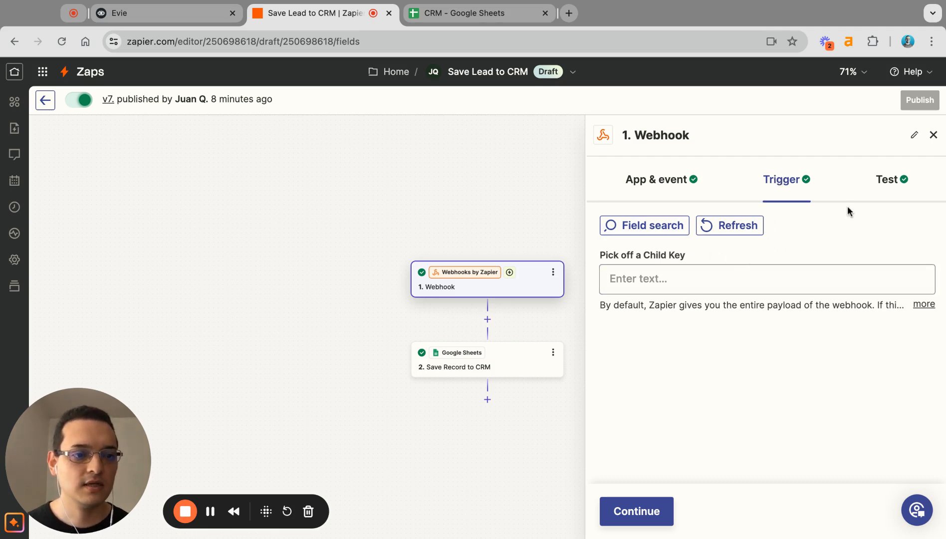
{"action": "left_click", "coordinate": [894, 180]}
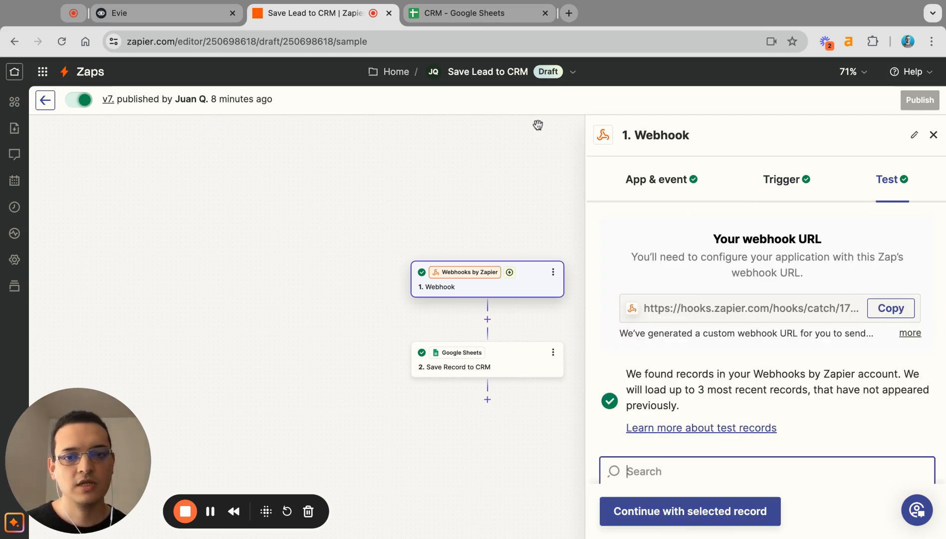
Return to the Evie agent in Voiceflow and examine the input variable mapping of the Send Request block's function
{"action": "left_click", "coordinate": [162, 18]}
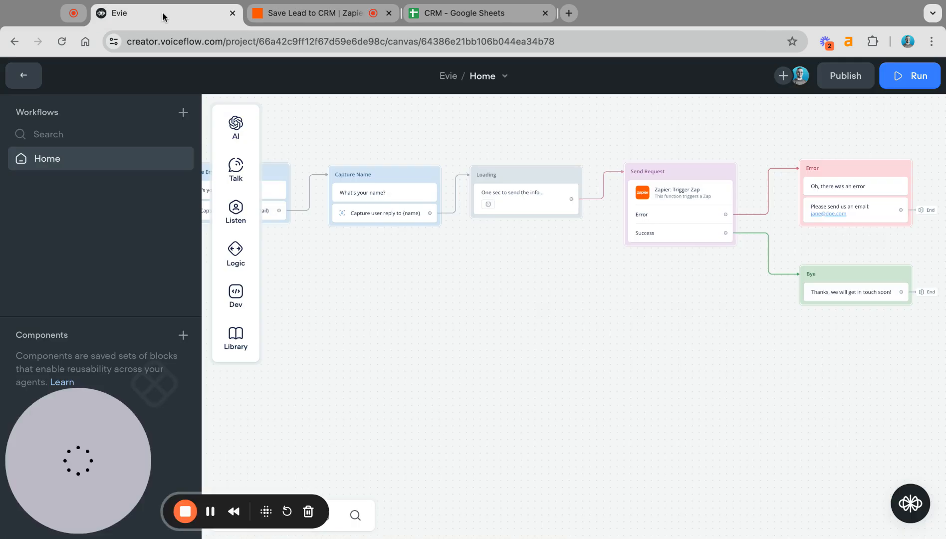
{"action": "left_click", "coordinate": [669, 194]}
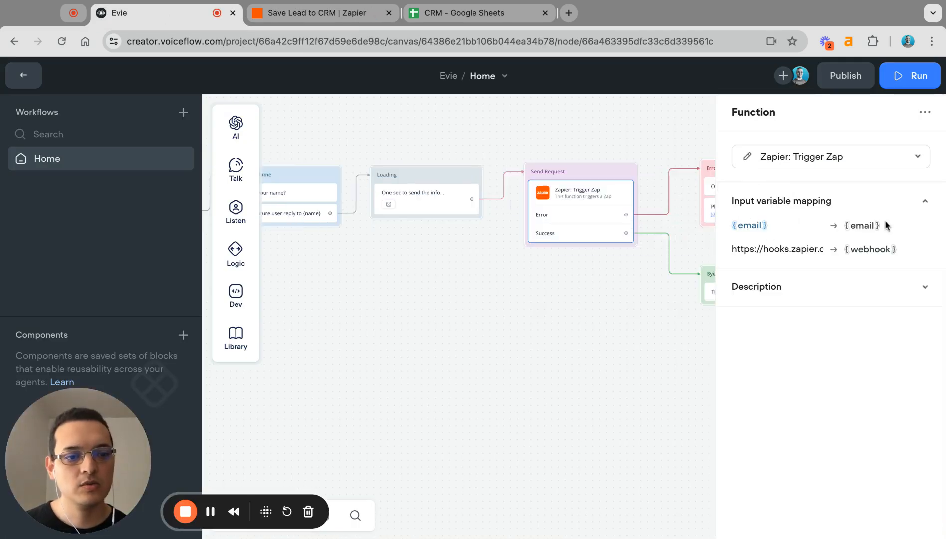
{"action": "mouse_move", "coordinate": [790, 232]}
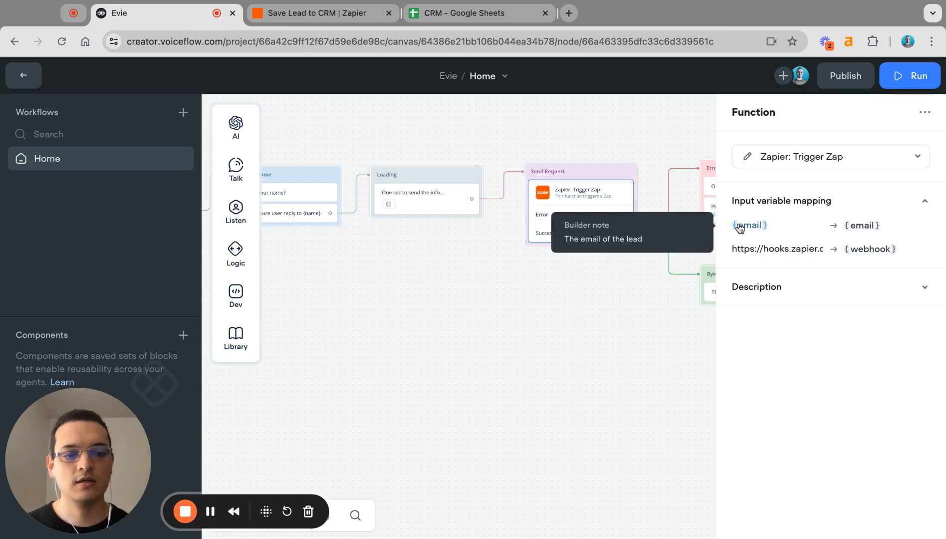
{"action": "mouse_move", "coordinate": [844, 252]}
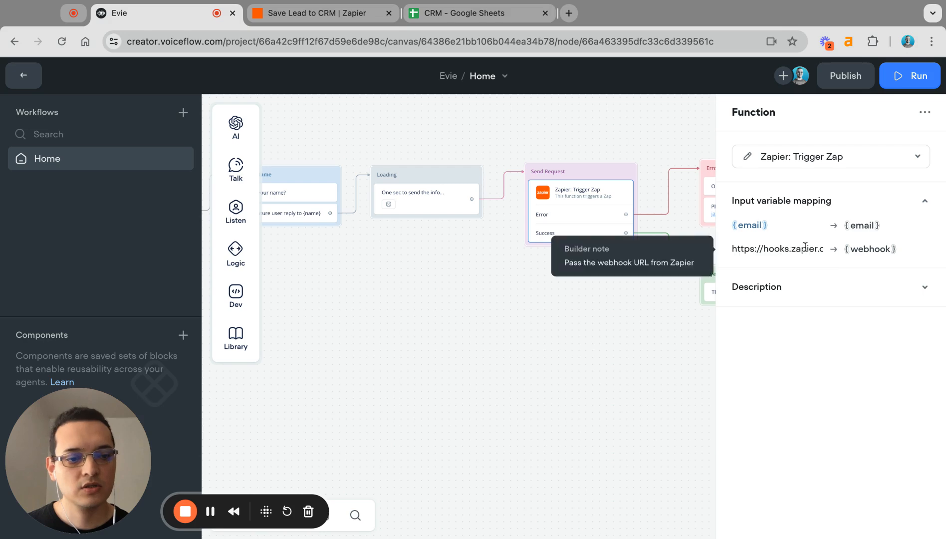
Open the Zapier: Trigger Zap function for editing and add an input variable called name
{"action": "left_click", "coordinate": [748, 159]}
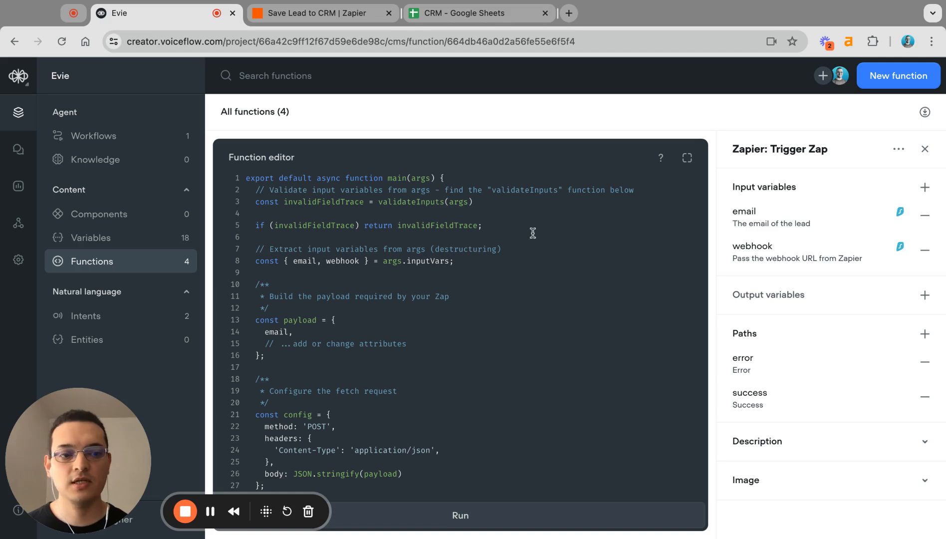
{"action": "left_click", "coordinate": [924, 190]}
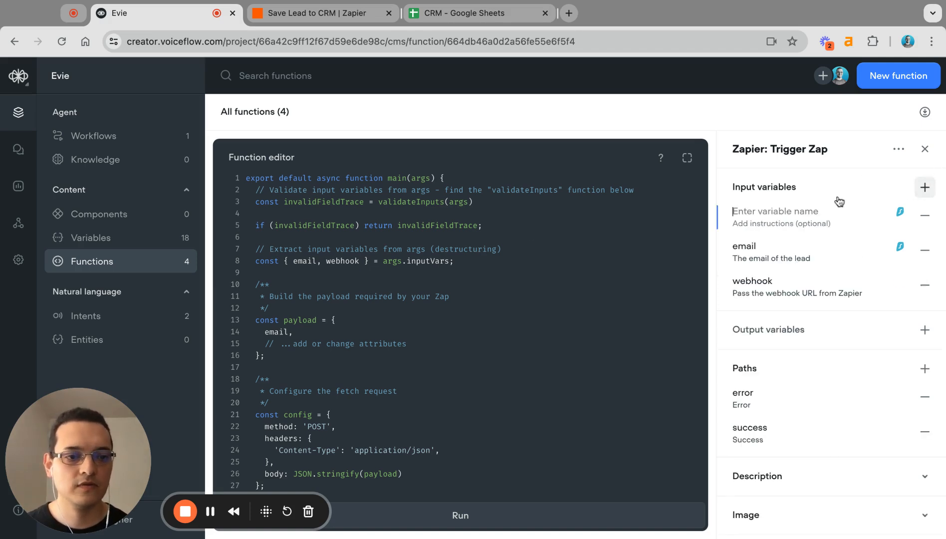
{"action": "type", "text": "name"}
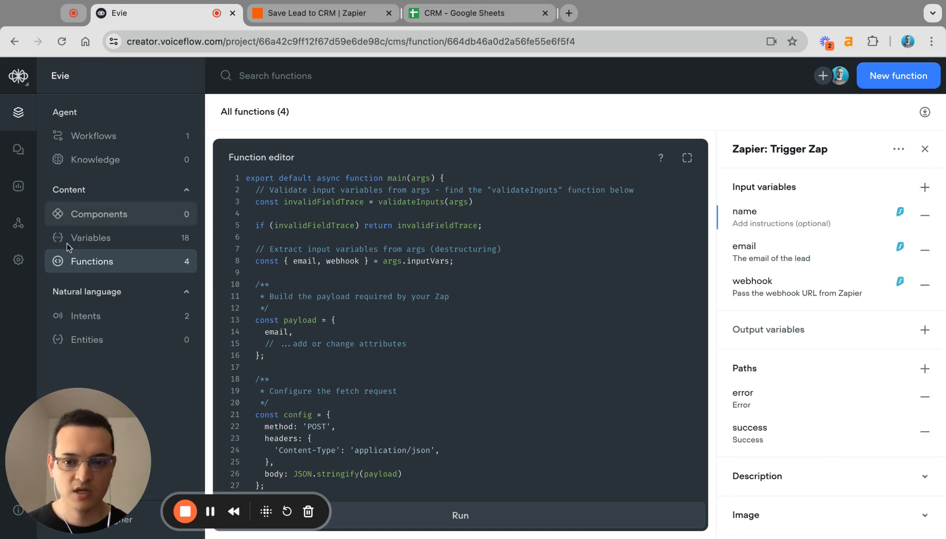
Examine the validateInputs call and the invalidFieldTrace check at the start of the function code
{"action": "left_click", "coordinate": [353, 282]}
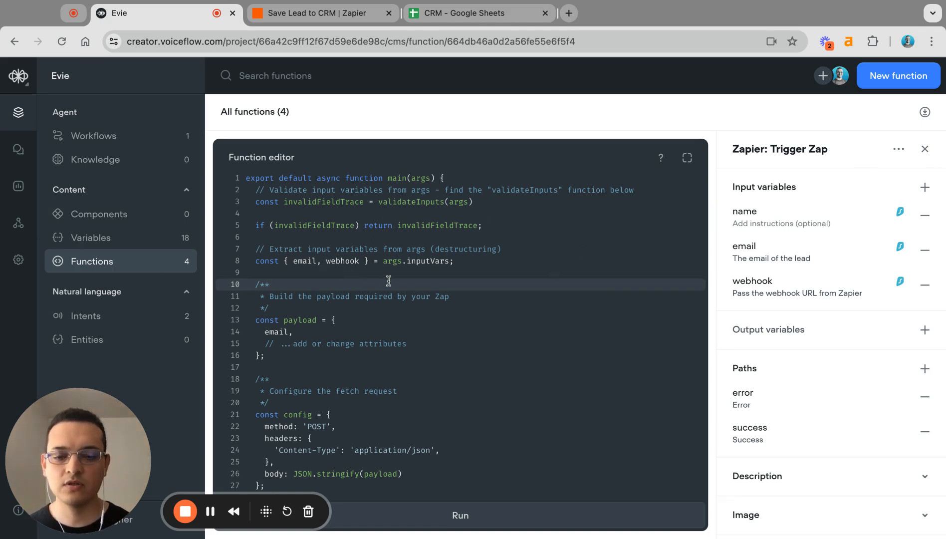
{"action": "left_click", "coordinate": [498, 226]}
{"action": "key", "text": "alt+shift+Left"}
{"action": "key", "text": "alt+shift+Left"}
{"action": "key", "text": "alt+shift+Left"}
{"action": "key", "text": "alt+shift+Left"}
{"action": "key", "text": "alt+shift+Left"}
{"action": "key", "text": "alt+shift+Left"}
{"action": "key", "text": "alt+shift+Left"}
{"action": "key", "text": "alt+shift+Left"}
{"action": "key", "text": "alt+shift+Left"}
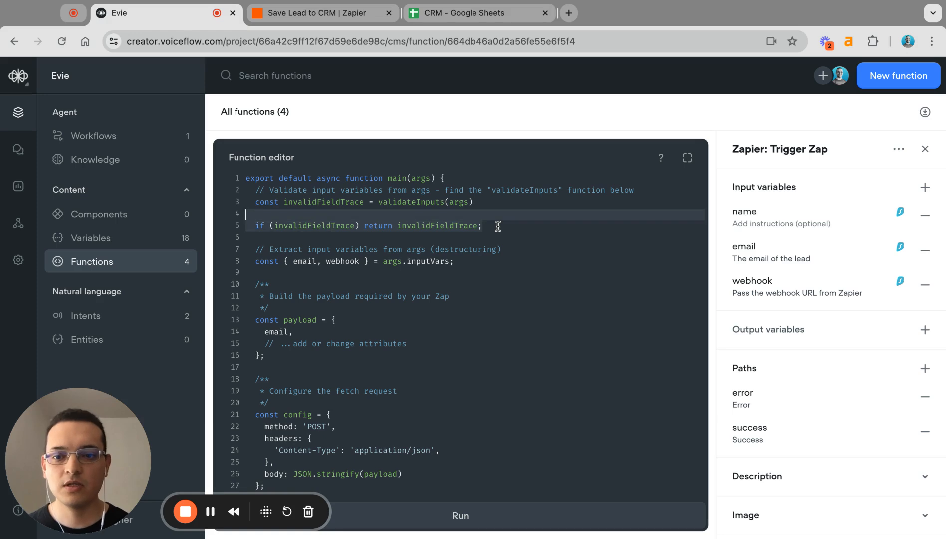
{"action": "key", "text": "shift+Up"}
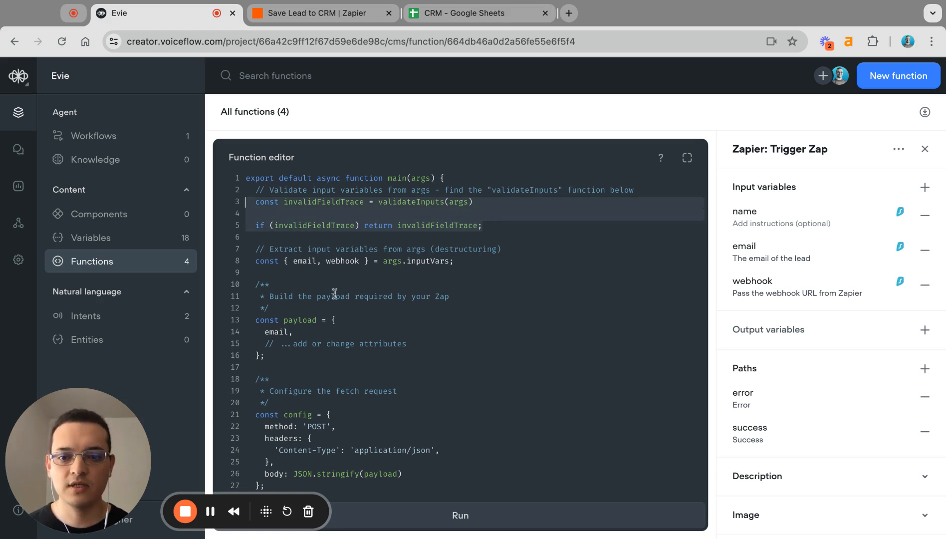
Find the validateInputs function definition further down in the code and examine the input variables it extracts
{"action": "left_click", "coordinate": [335, 274]}
{"action": "scroll", "coordinate": [400, 330], "scroll_direction": "down", "scroll_amount": 1}
{"action": "scroll", "coordinate": [400, 330], "scroll_direction": "down", "scroll_amount": 10}
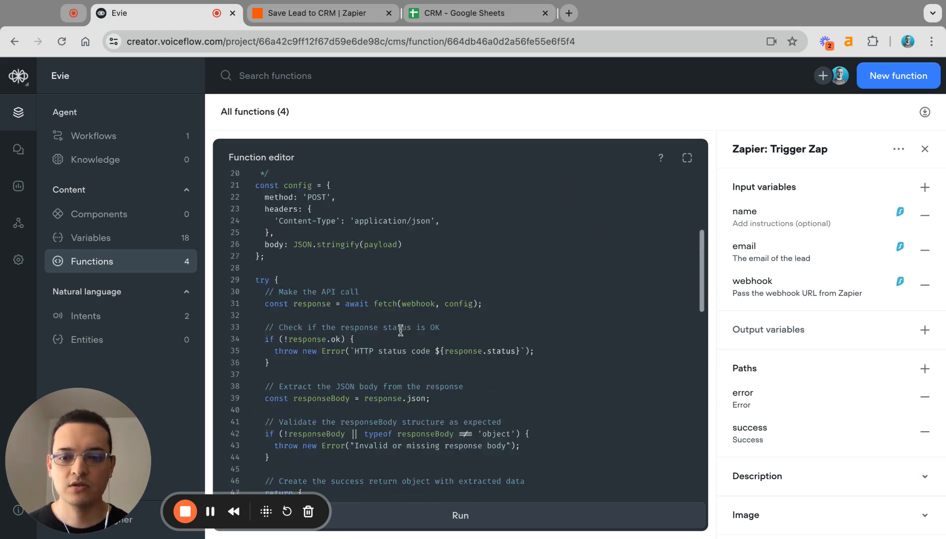
{"action": "scroll", "coordinate": [401, 330], "scroll_direction": "down", "scroll_amount": 1}
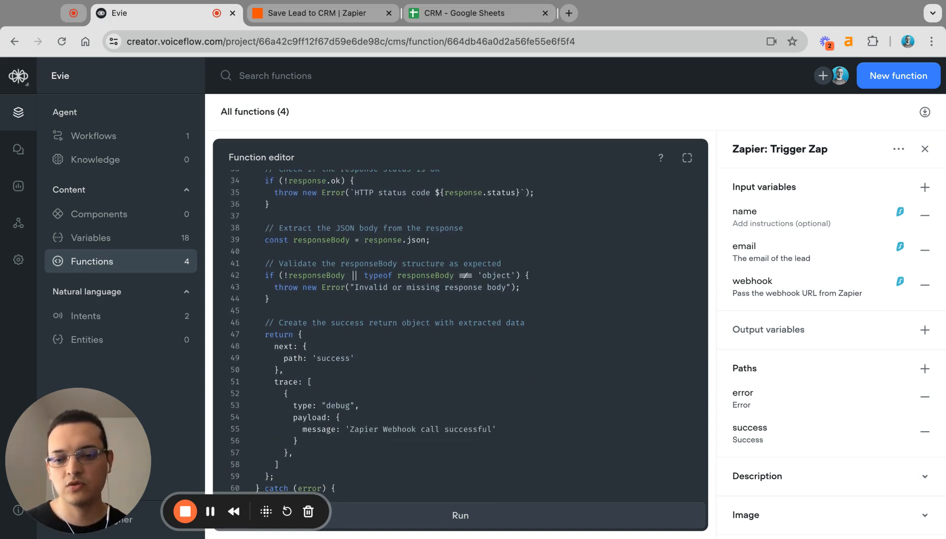
{"action": "scroll", "coordinate": [401, 330], "scroll_direction": "down", "scroll_amount": 15}
{"action": "scroll", "coordinate": [355, 274], "scroll_direction": "down", "scroll_amount": 2}
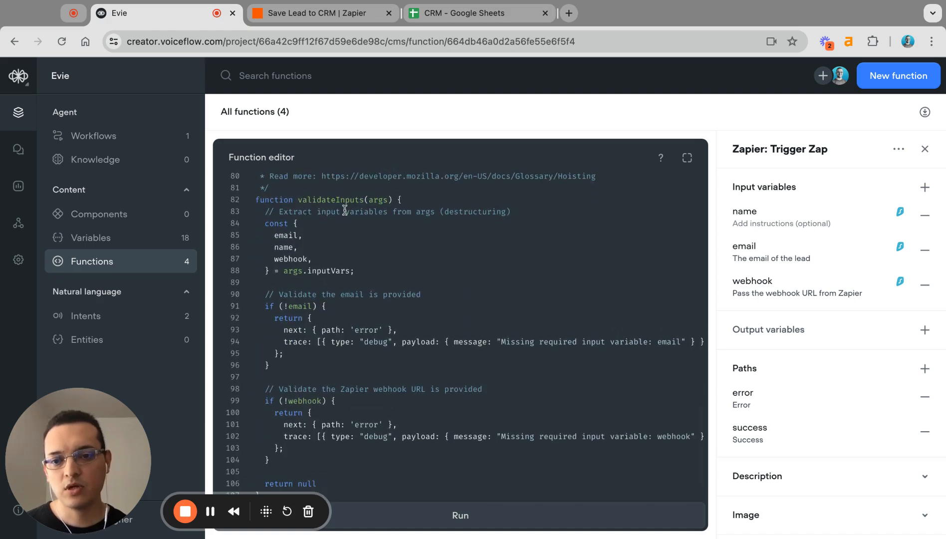
{"action": "double_click", "coordinate": [321, 199]}
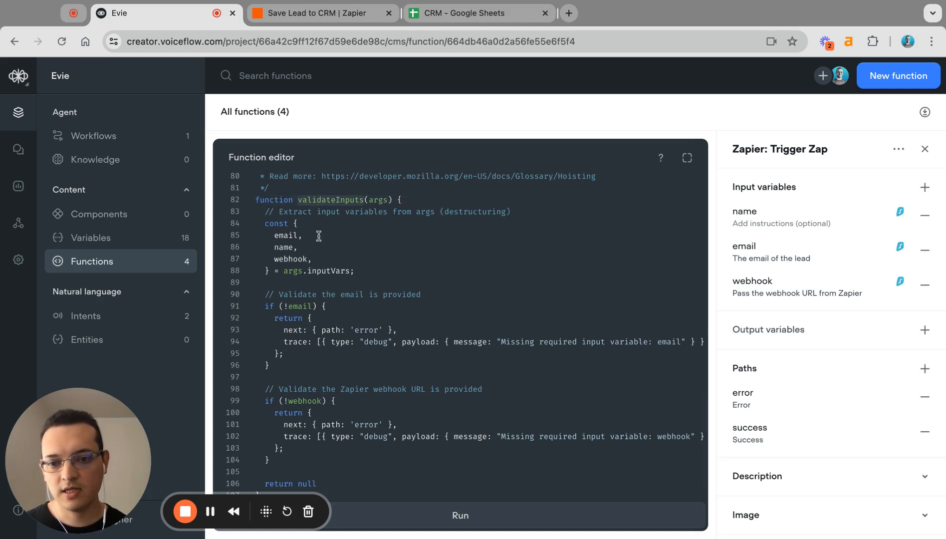
{"action": "left_click", "coordinate": [311, 248]}
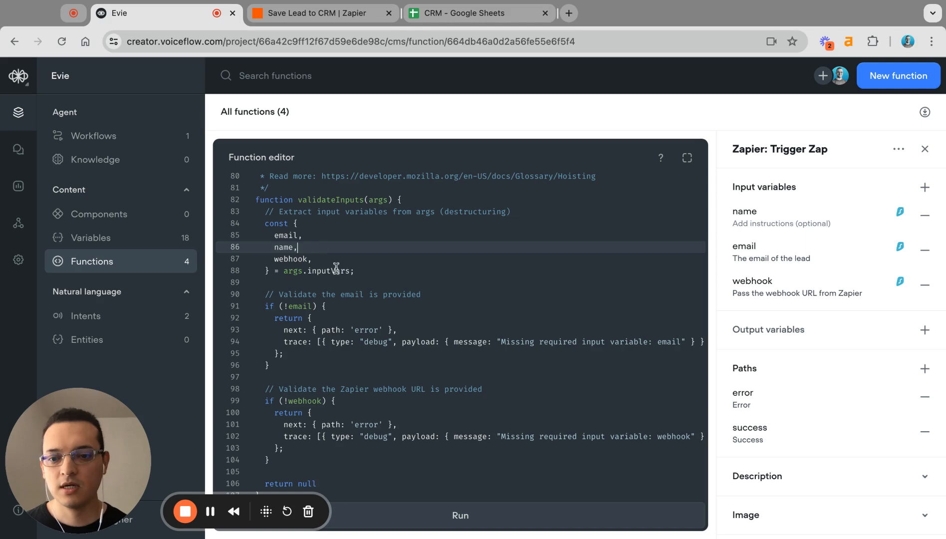
Duplicate the email validation block in validateInputs and place the copy directly above the Zapier webhook URL check
{"action": "scroll", "coordinate": [360, 310], "scroll_direction": "down", "scroll_amount": 1}
{"action": "left_click", "coordinate": [282, 360]}
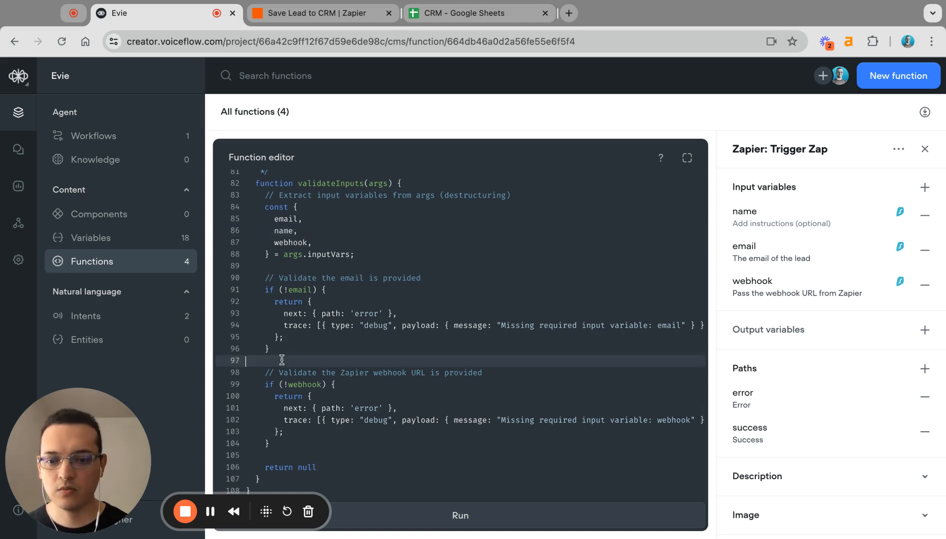
{"action": "key", "text": "shift+Up"}
{"action": "key", "text": "shift+Up"}
{"action": "key", "text": "shift+Up"}
{"action": "key", "text": "shift+Up"}
{"action": "key", "text": "shift+Up"}
{"action": "key", "text": "shift+Up"}
{"action": "key", "text": "shift+Up"}
{"action": "key", "text": "shift+Up"}
{"action": "key", "text": "ctrl+c"}
{"action": "left_click", "coordinate": [281, 360]}
{"action": "key", "text": "Return"}
{"action": "key", "text": "ctrl+v"}
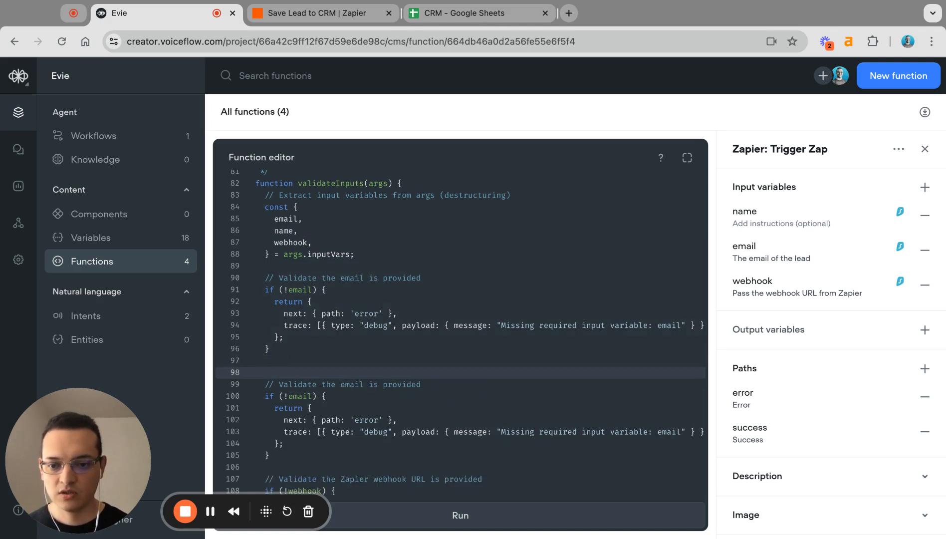
{"action": "key", "text": "BackSpace"}
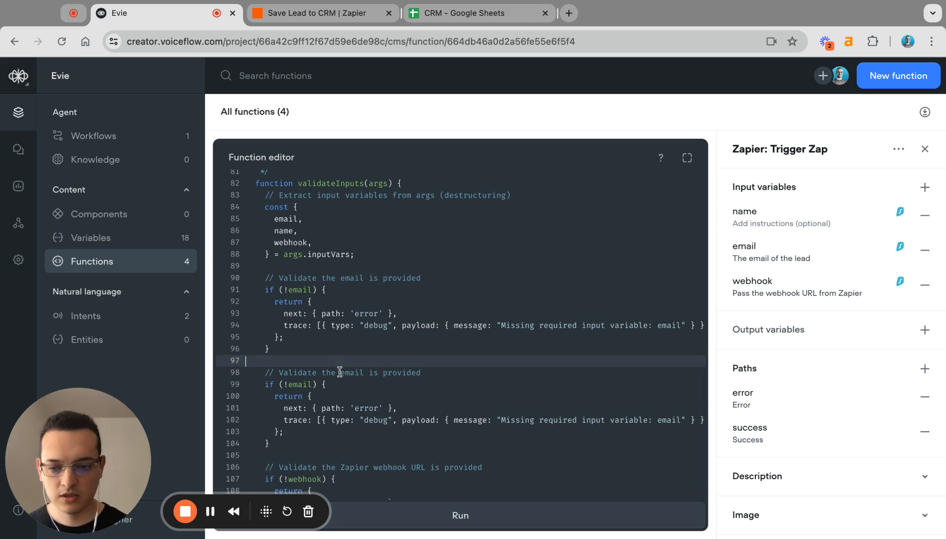
Replace email with name in the copied validation block's comment, if condition and missing-variable message
{"action": "double_click", "coordinate": [352, 374]}
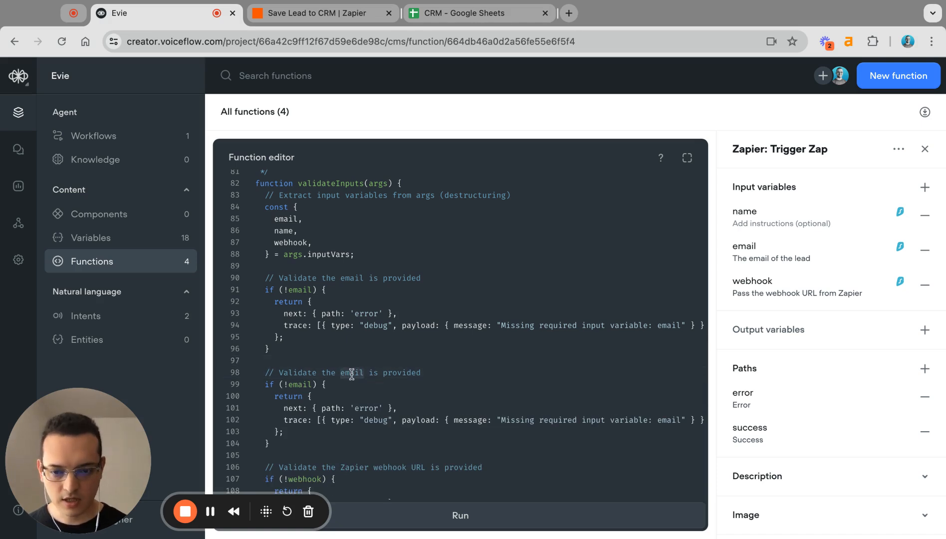
{"action": "type", "text": "name"}
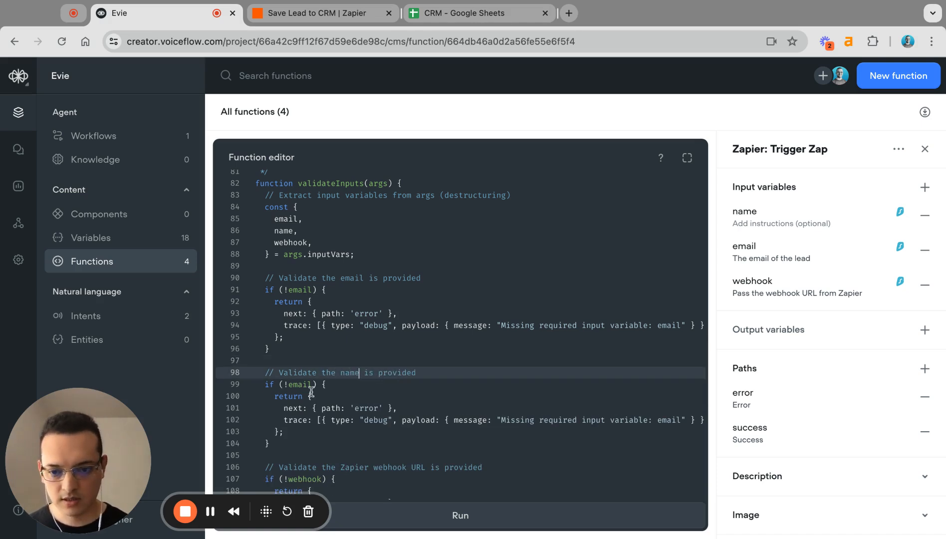
{"action": "left_click", "coordinate": [299, 385]}
{"action": "double_click", "coordinate": [300, 386]}
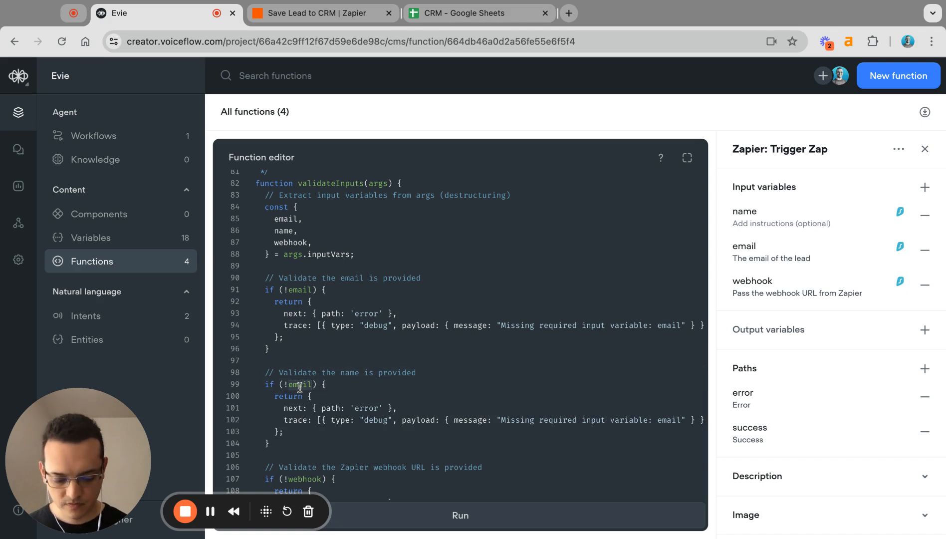
{"action": "type", "text": "name"}
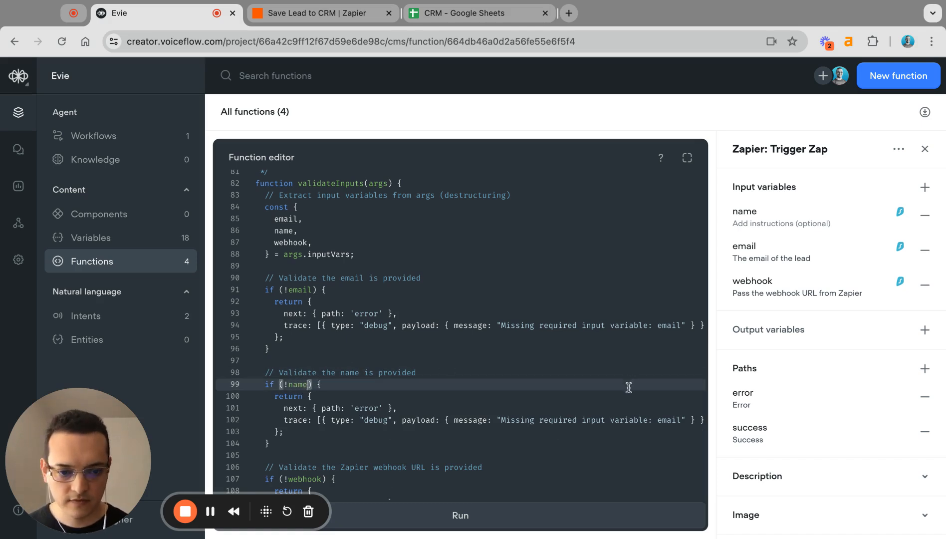
{"action": "double_click", "coordinate": [664, 421]}
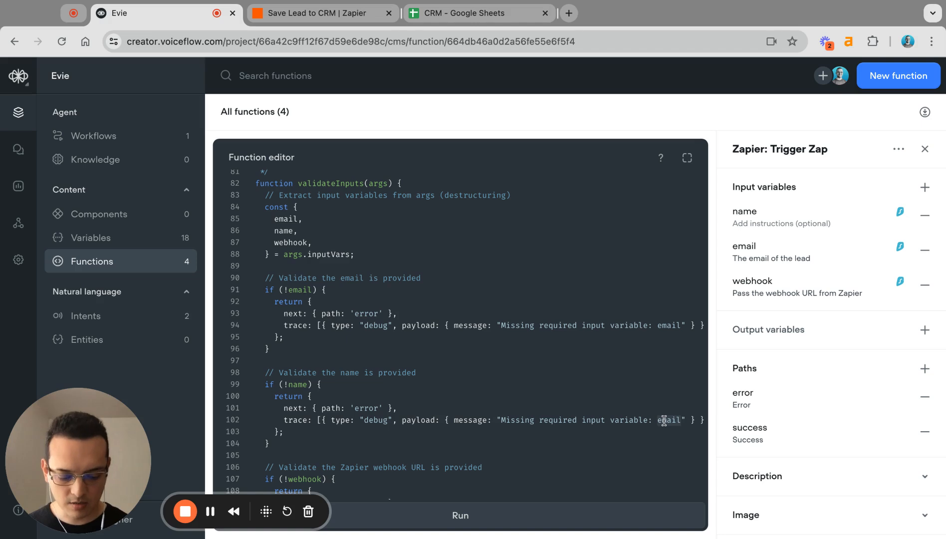
{"action": "type", "text": "name"}
{"action": "left_click", "coordinate": [428, 373]}
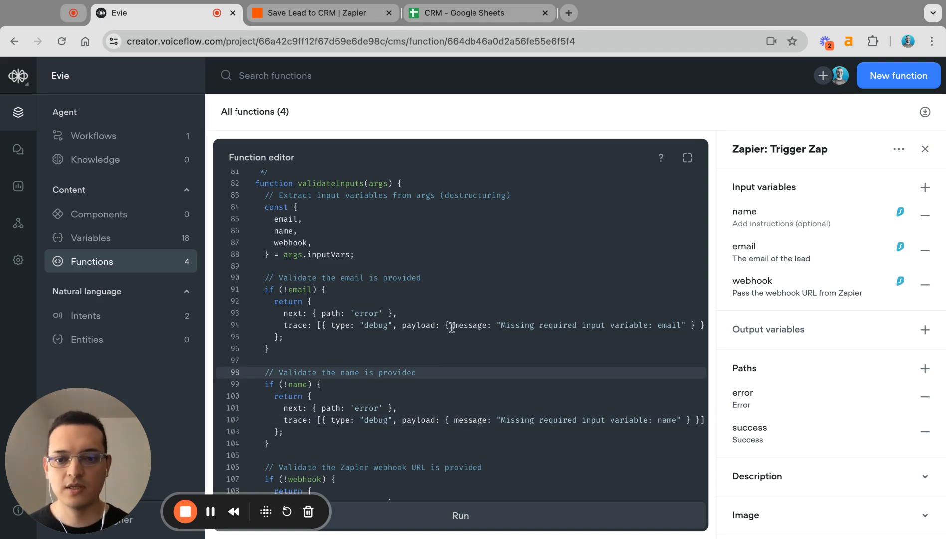
Examine the email check in validateInputs, including its if condition and the returned error path
{"action": "scroll", "coordinate": [451, 344], "scroll_direction": "down", "scroll_amount": 1}
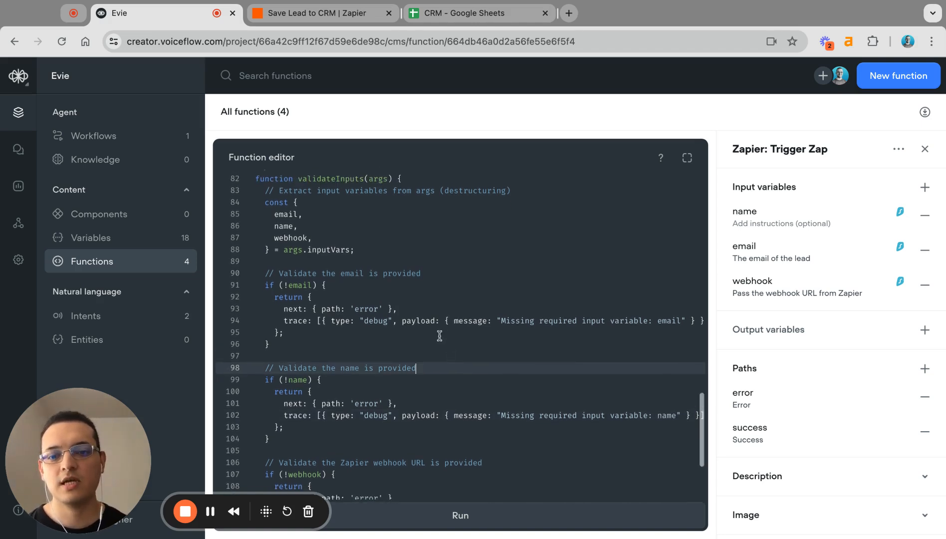
{"action": "left_click_drag", "start_coordinate": [330, 285], "coordinate": [270, 285]}
{"action": "double_click", "coordinate": [300, 286]}
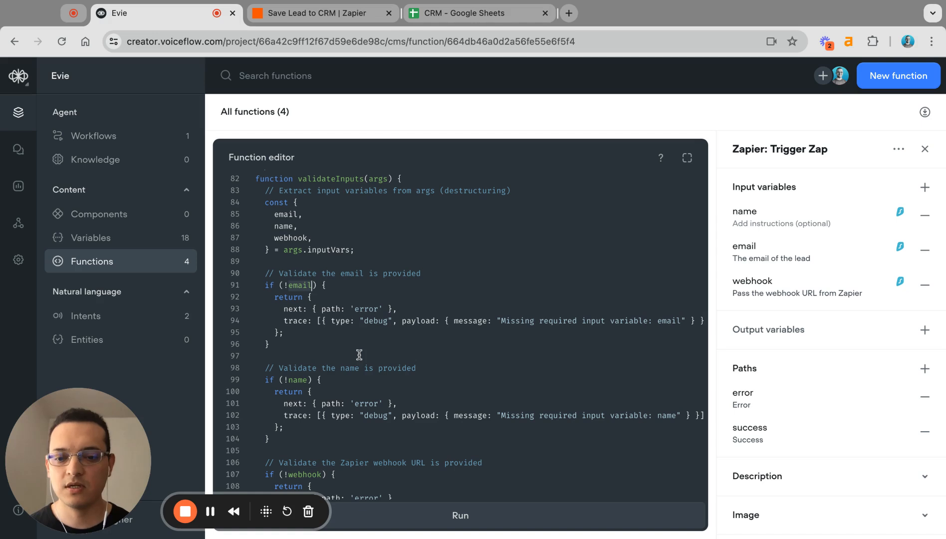
{"action": "left_click", "coordinate": [348, 345]}
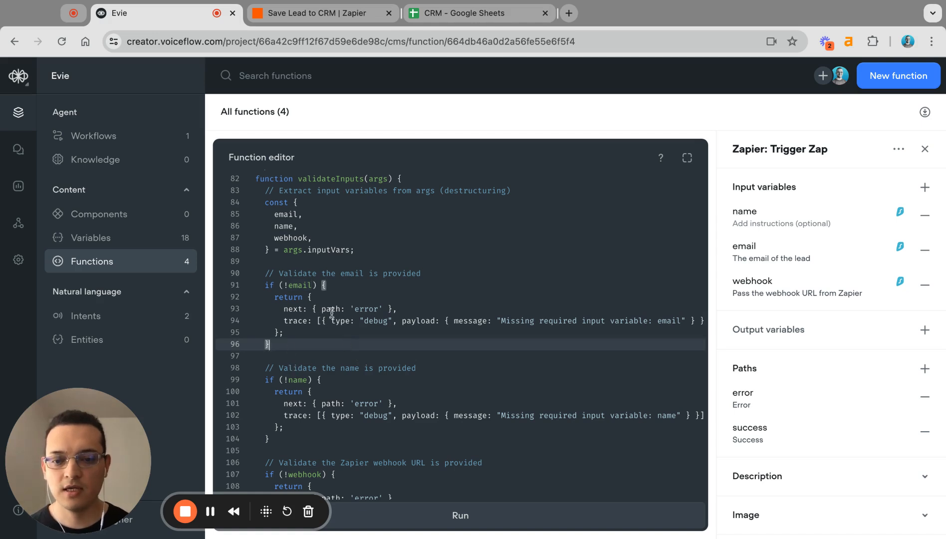
{"action": "left_click_drag", "start_coordinate": [284, 333], "coordinate": [274, 298]}
{"action": "left_click", "coordinate": [372, 308]}
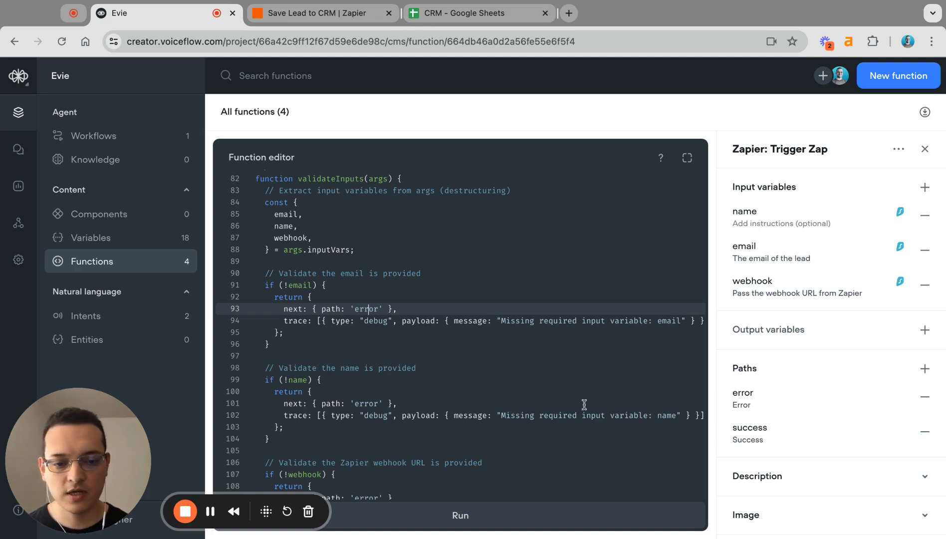
Add name between email and webhook in the input variables destructured from args.inputVars in the main function
{"action": "scroll", "coordinate": [367, 346], "scroll_direction": "up", "scroll_amount": 15}
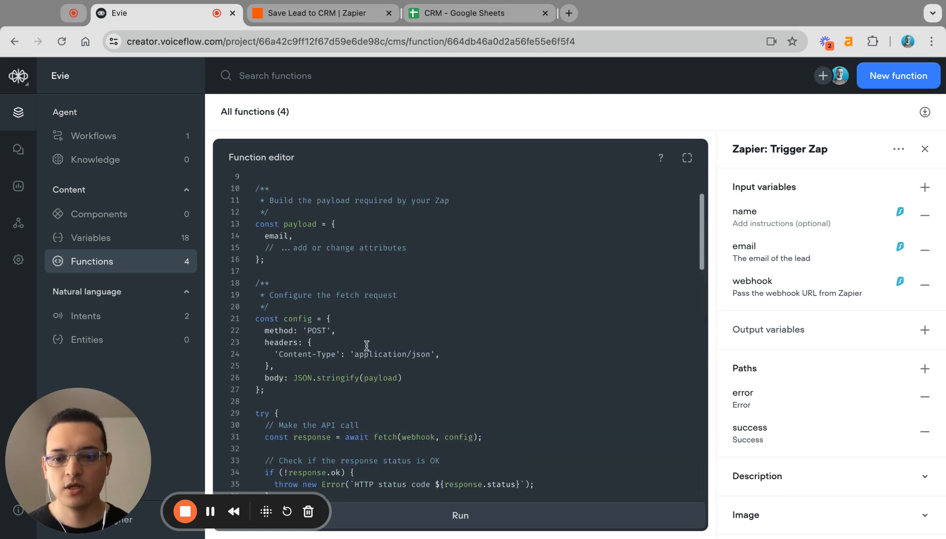
{"action": "scroll", "coordinate": [366, 346], "scroll_direction": "up", "scroll_amount": 2}
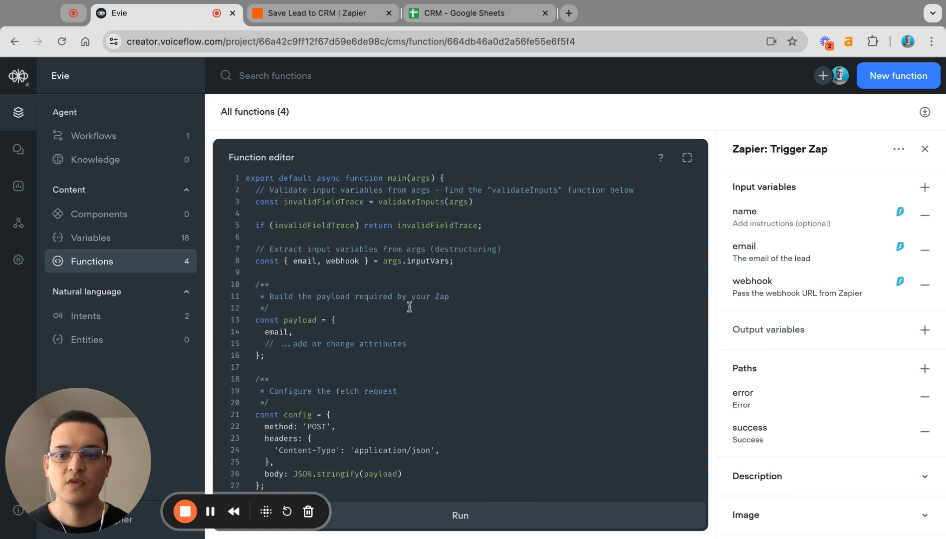
{"action": "left_click", "coordinate": [327, 261]}
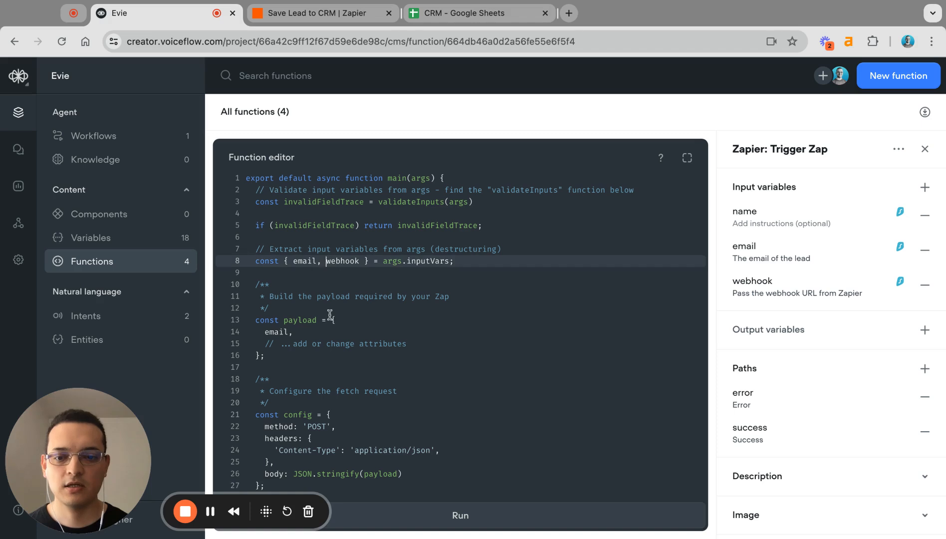
{"action": "type", "text": "name,"}
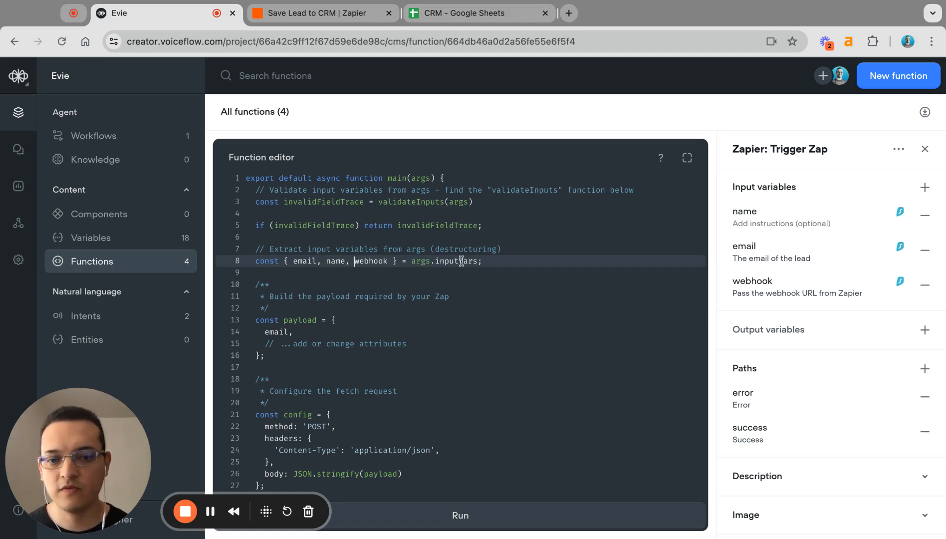
Add name on its own line after email in the payload object sent to the Zap
{"action": "scroll", "coordinate": [380, 280], "scroll_direction": "down", "scroll_amount": 2}
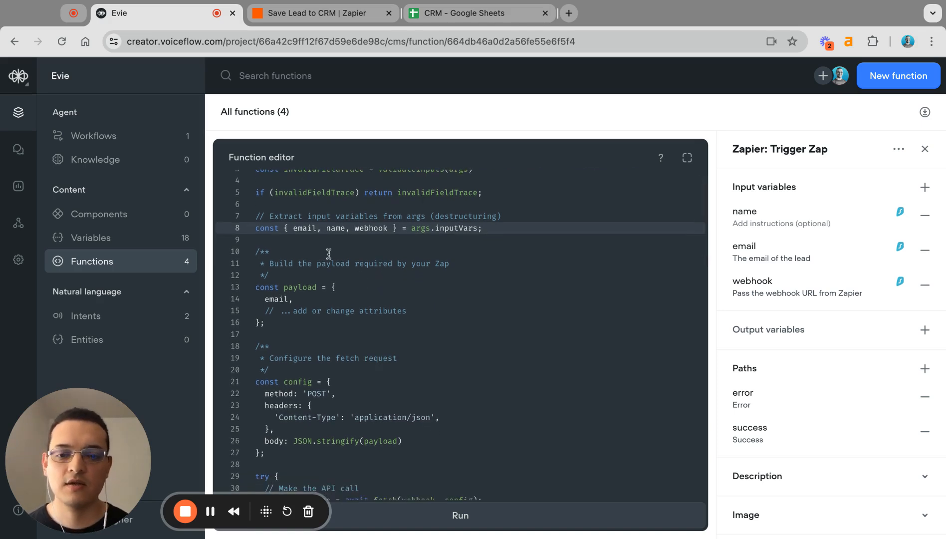
{"action": "left_click", "coordinate": [312, 301]}
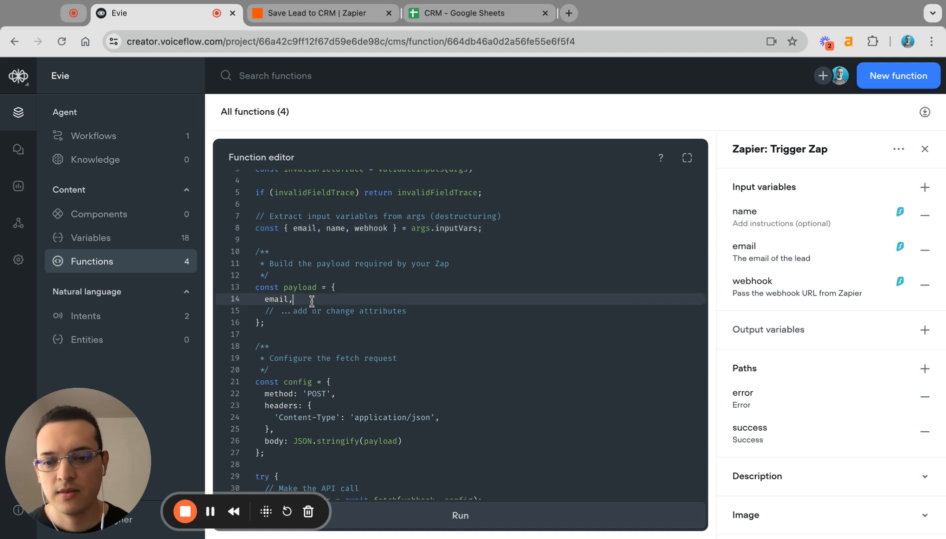
{"action": "key", "text": "Return"}
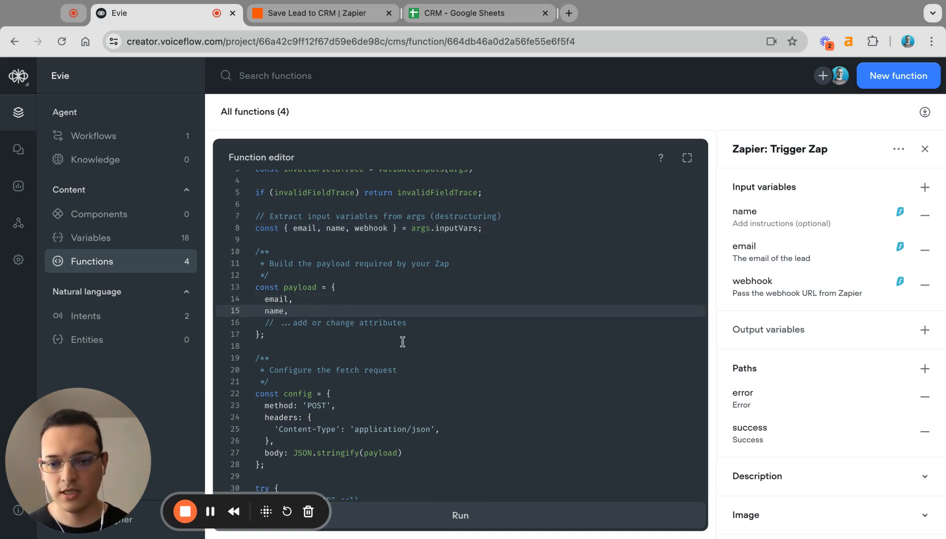
Examine the fetch request configuration, the API call and the response status and body checks in the code
{"action": "scroll", "coordinate": [403, 341], "scroll_direction": "down", "scroll_amount": 3}
{"action": "scroll", "coordinate": [407, 327], "scroll_direction": "down", "scroll_amount": 2}
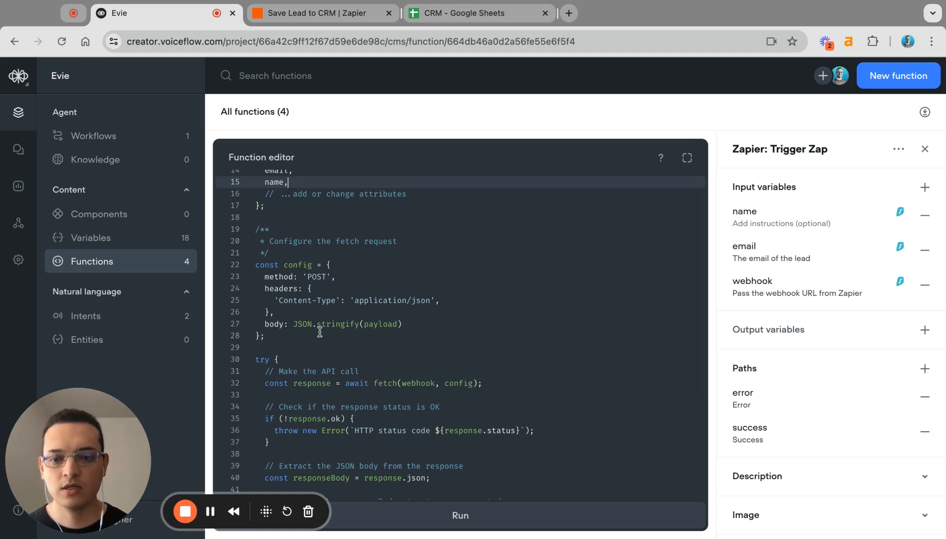
{"action": "scroll", "coordinate": [333, 324], "scroll_direction": "down", "scroll_amount": 2}
{"action": "scroll", "coordinate": [332, 327], "scroll_direction": "down", "scroll_amount": 4}
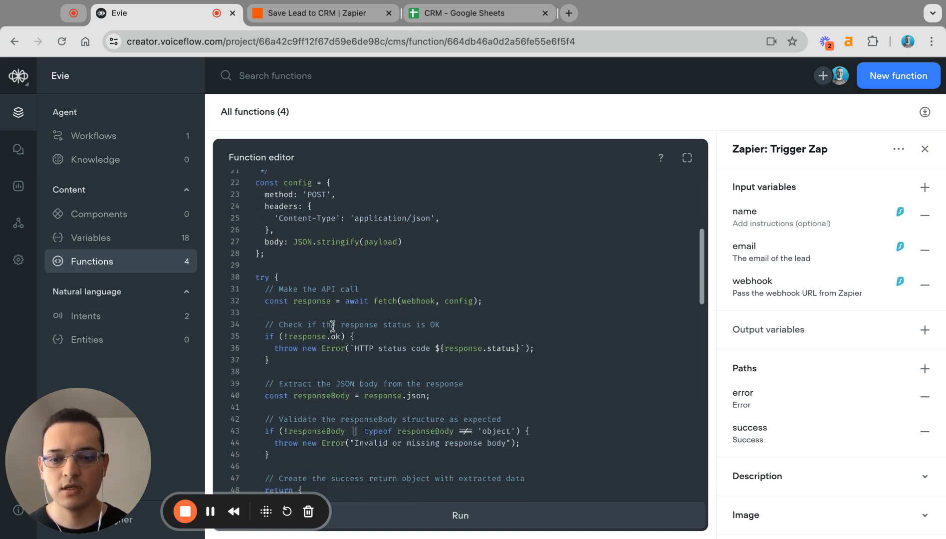
{"action": "scroll", "coordinate": [327, 315], "scroll_direction": "down", "scroll_amount": 1}
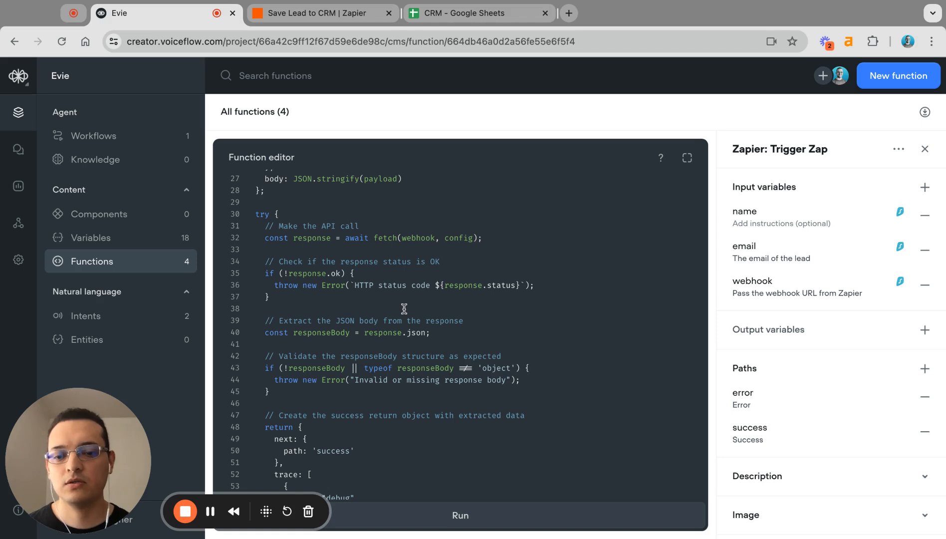
{"action": "left_click", "coordinate": [337, 274]}
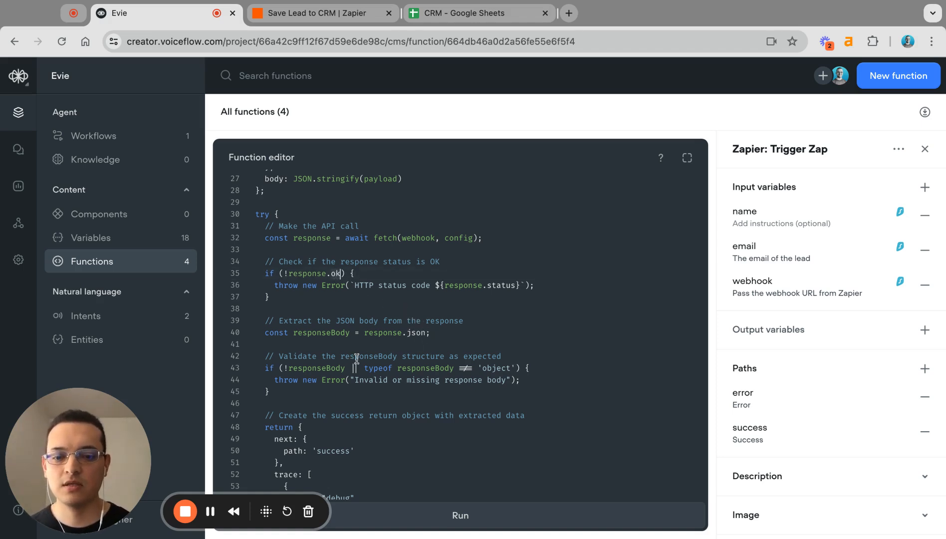
{"action": "double_click", "coordinate": [493, 370]}
{"action": "scroll", "coordinate": [336, 363], "scroll_direction": "down", "scroll_amount": 4}
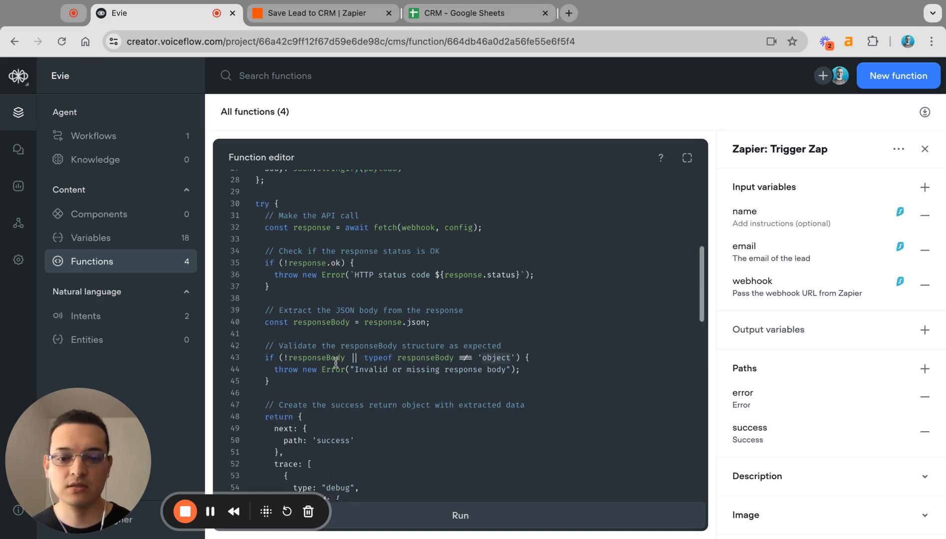
{"action": "scroll", "coordinate": [336, 363], "scroll_direction": "down", "scroll_amount": 2}
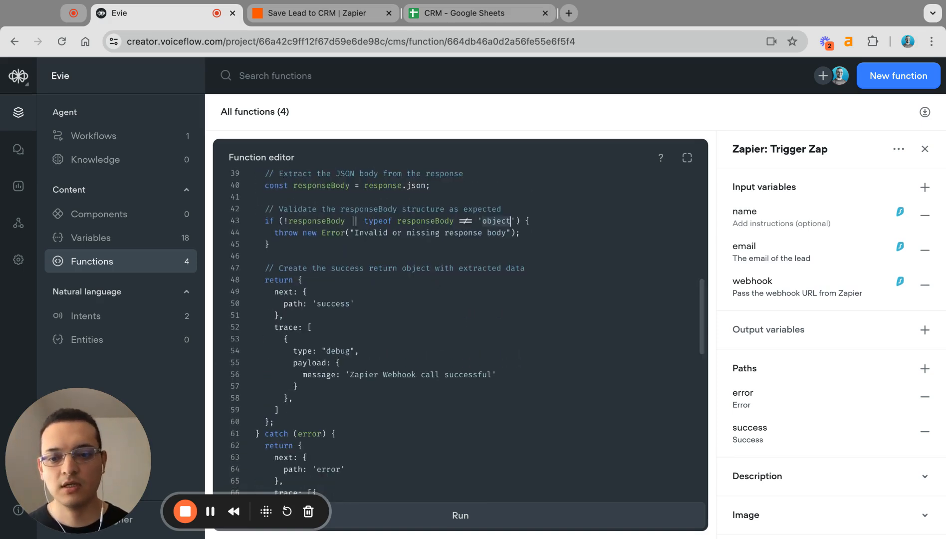
Examine the success return object's next path and its debug trace message
{"action": "left_click", "coordinate": [288, 319]}
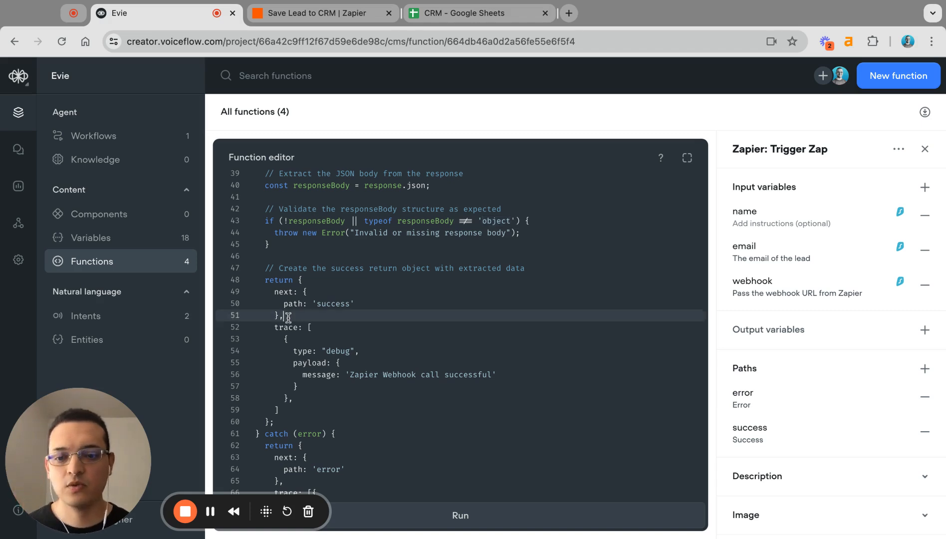
{"action": "key", "text": "shift+super+Left"}
{"action": "key", "text": "shift+Up"}
{"action": "key", "text": "shift+Up"}
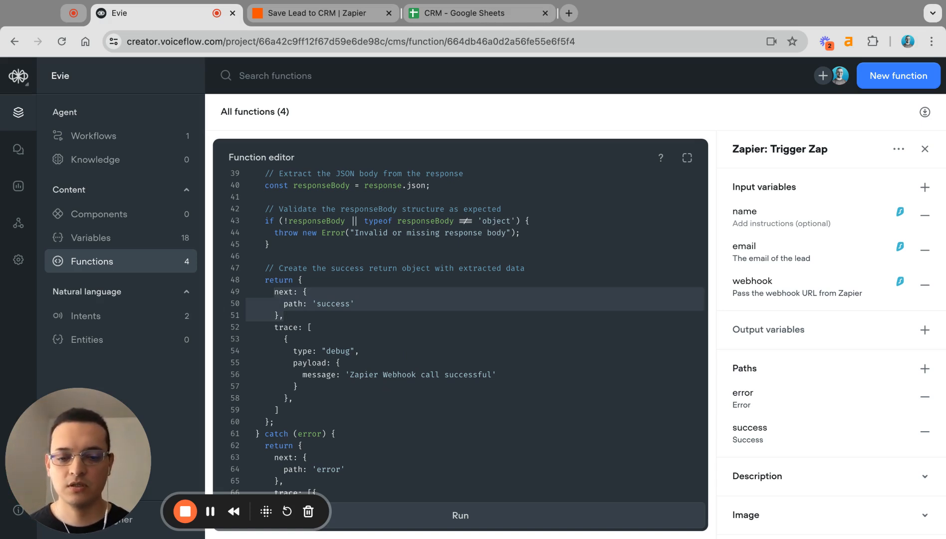
{"action": "scroll", "coordinate": [375, 388], "scroll_direction": "down", "scroll_amount": 1}
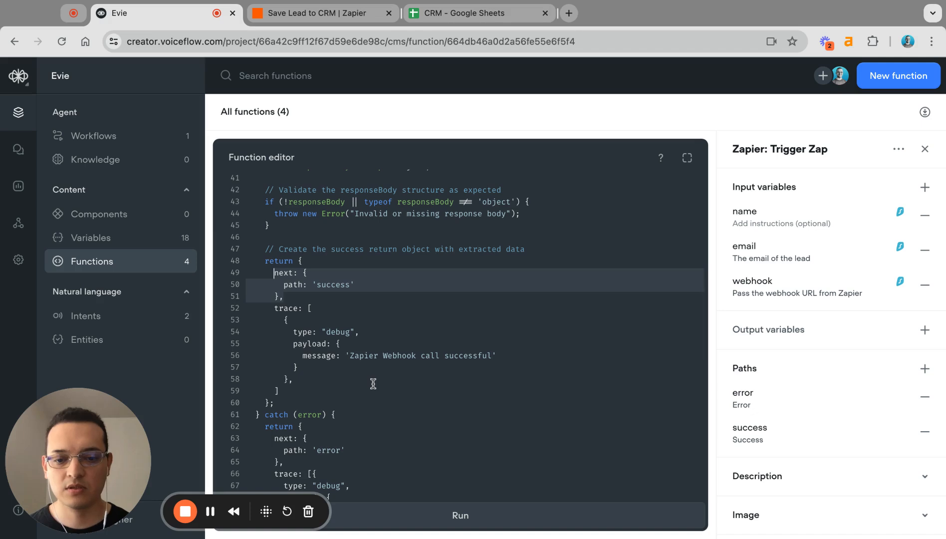
{"action": "double_click", "coordinate": [361, 355]}
{"action": "double_click", "coordinate": [339, 331]}
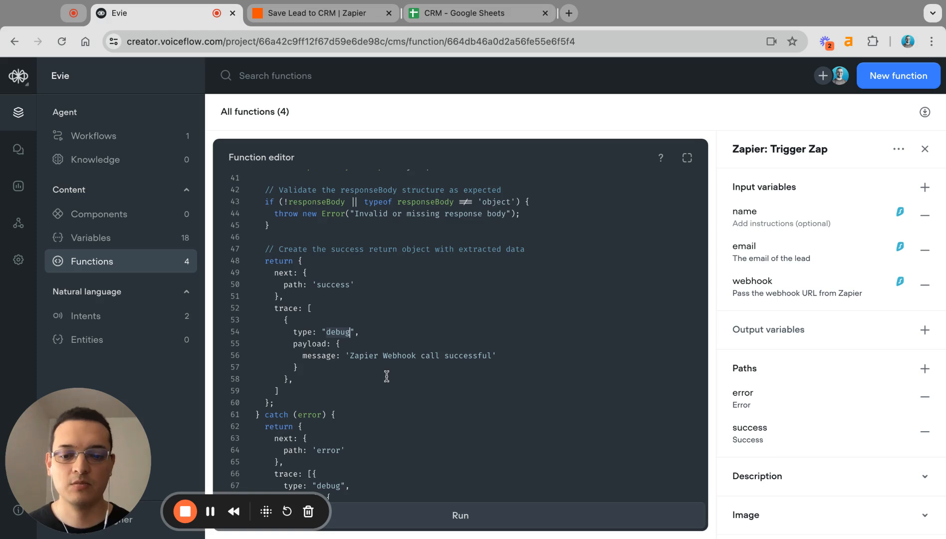
Start a test run of the Zapier: Trigger Zap function and fill in a sample name and email as inputs
{"action": "scroll", "coordinate": [386, 376], "scroll_direction": "up", "scroll_amount": 10}
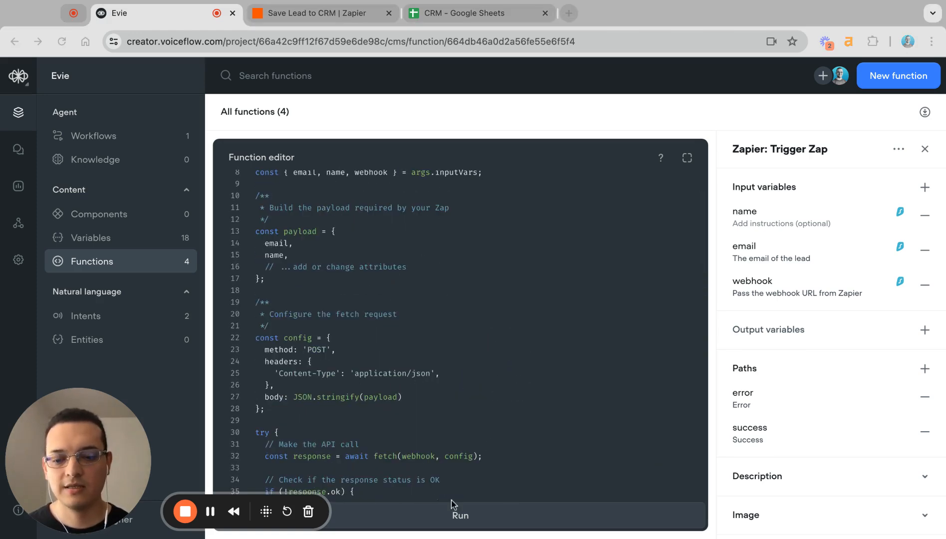
{"action": "left_click", "coordinate": [457, 516]}
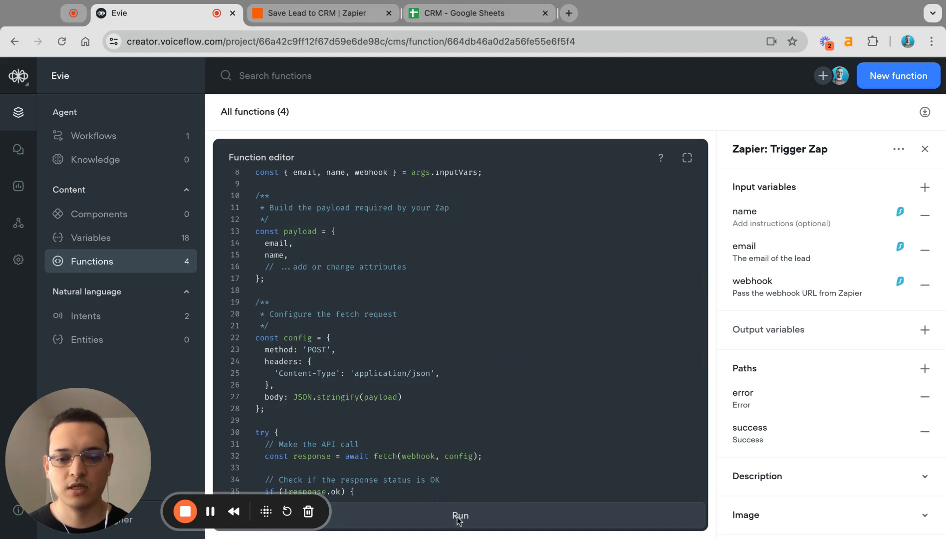
{"action": "left_click", "coordinate": [459, 517]}
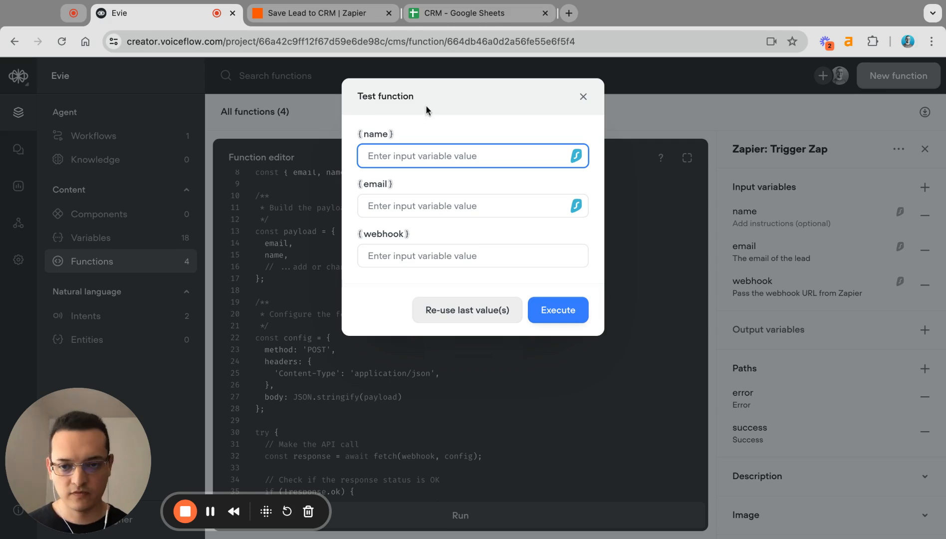
{"action": "type", "text": "Bob"}
{"action": "left_click", "coordinate": [404, 207]}
{"action": "type", "text": "bob@test.com"}
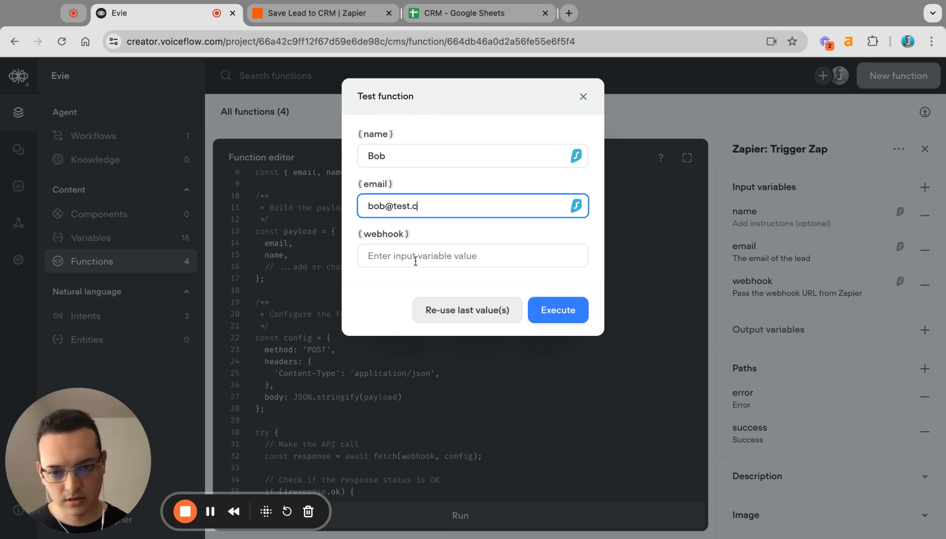
{"action": "key", "text": "Tab"}
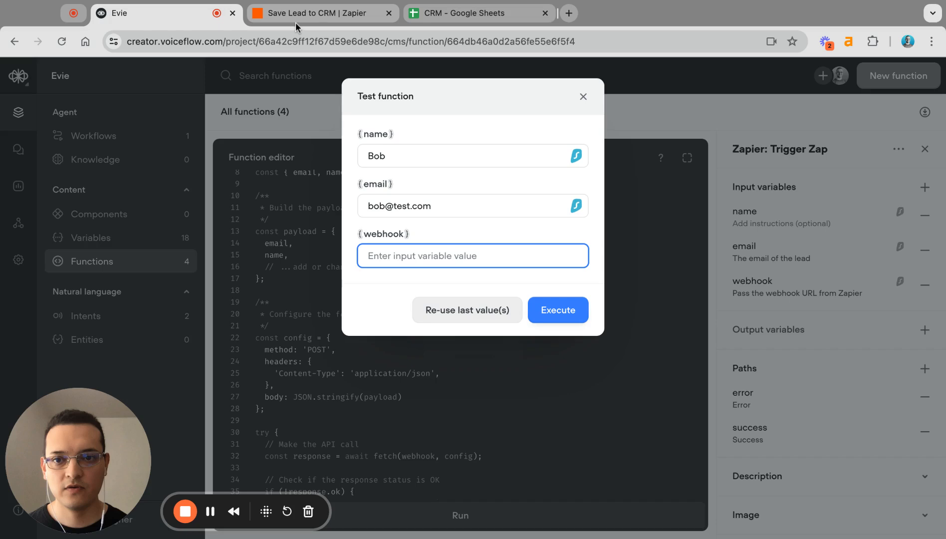
Copy the webhook URL from the Zap in Zapier, enter it as the Voiceflow function test's webhook input, and execute the test
{"action": "left_click", "coordinate": [296, 22]}
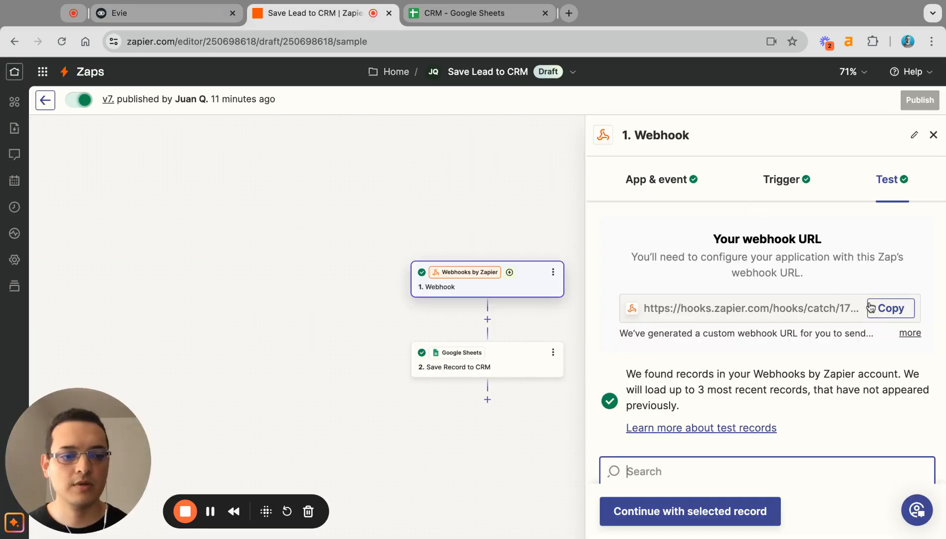
{"action": "left_click", "coordinate": [885, 311]}
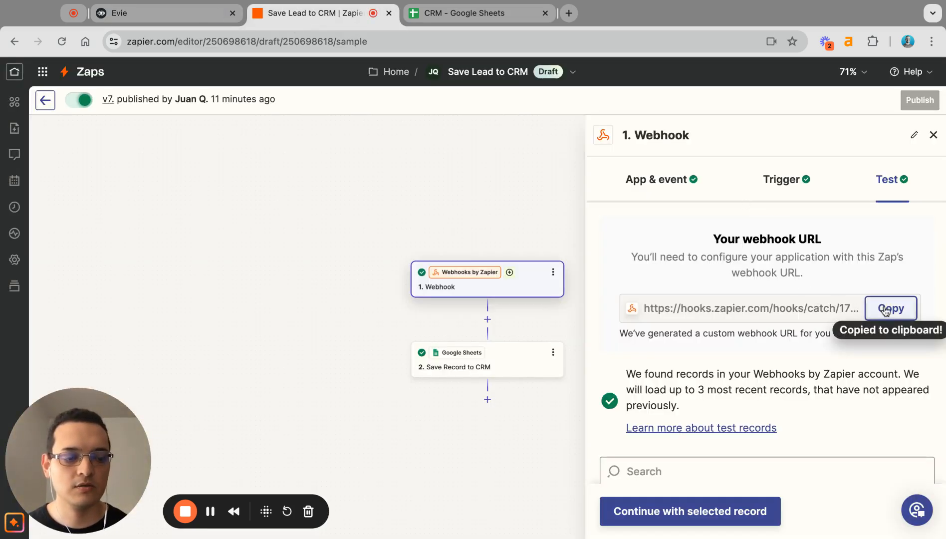
{"action": "left_click", "coordinate": [160, 18]}
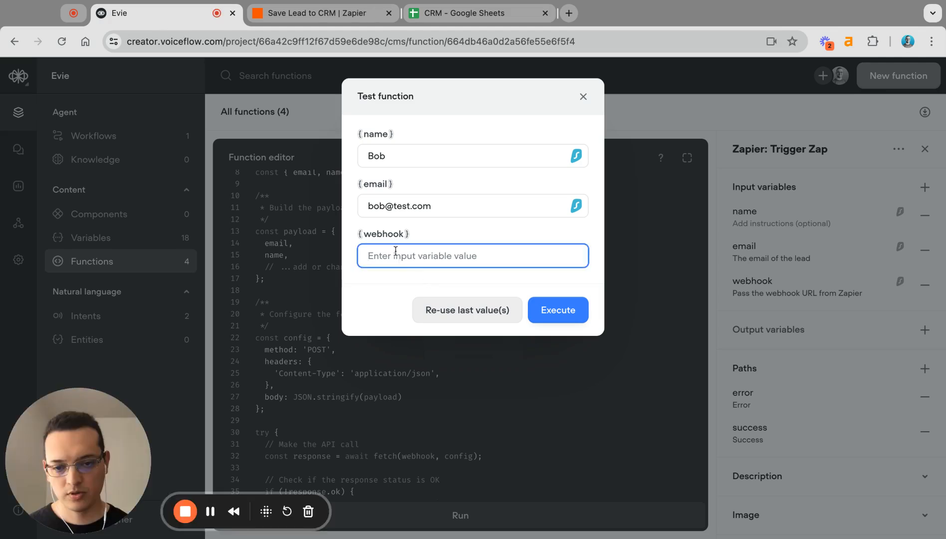
{"action": "key", "text": "super+v"}
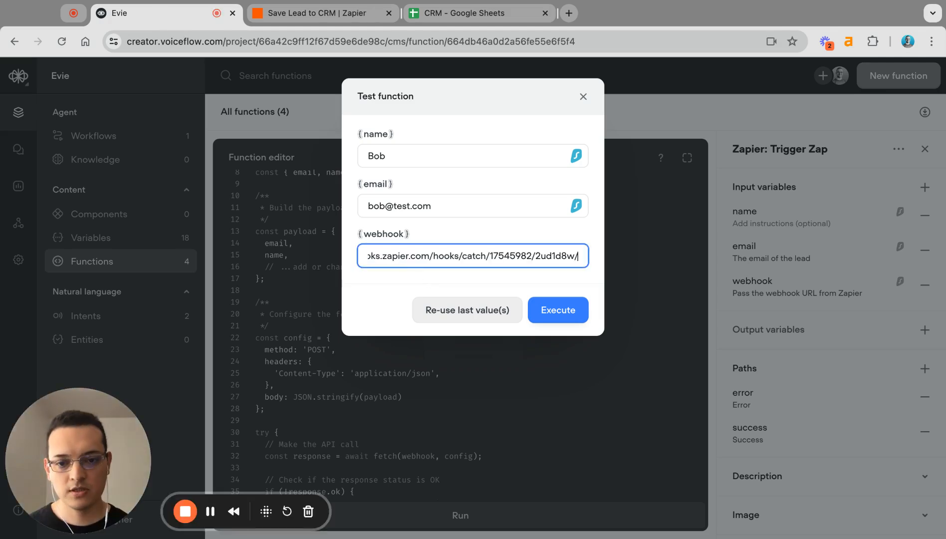
{"action": "left_click", "coordinate": [559, 312]}
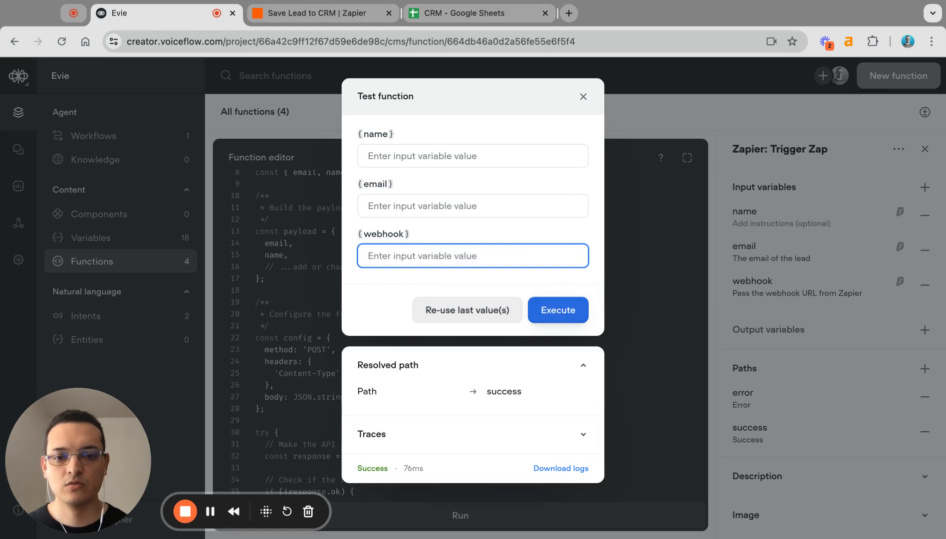
Switch to Zapier and find new test records for the Webhook trigger
{"action": "left_click", "coordinate": [328, 20]}
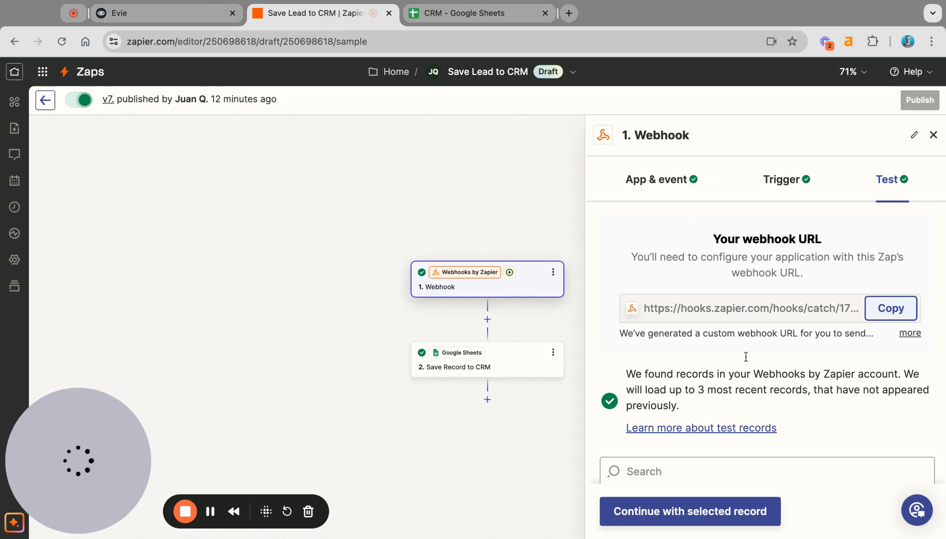
{"action": "scroll", "coordinate": [746, 357], "scroll_direction": "down", "scroll_amount": 5}
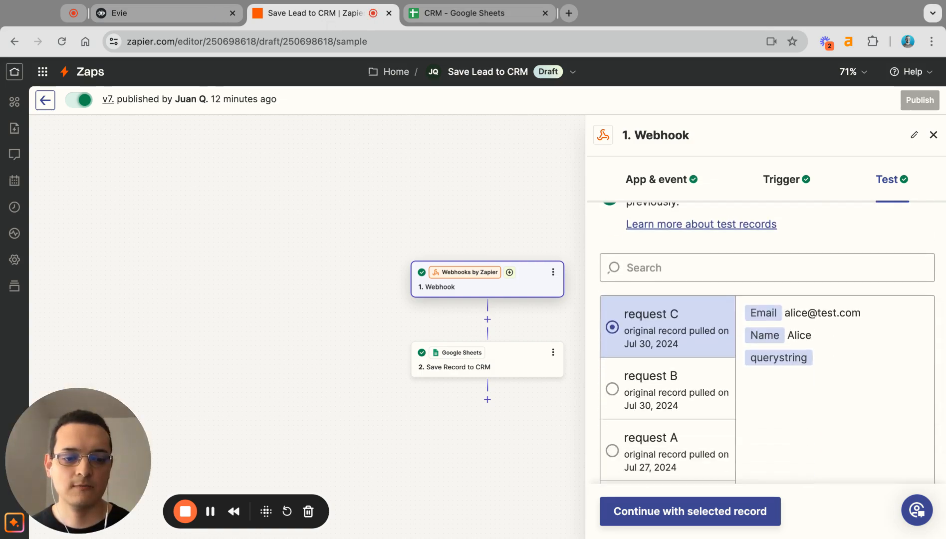
{"action": "scroll", "coordinate": [767, 344], "scroll_direction": "up", "scroll_amount": 3}
{"action": "scroll", "coordinate": [767, 345], "scroll_direction": "down", "scroll_amount": 5}
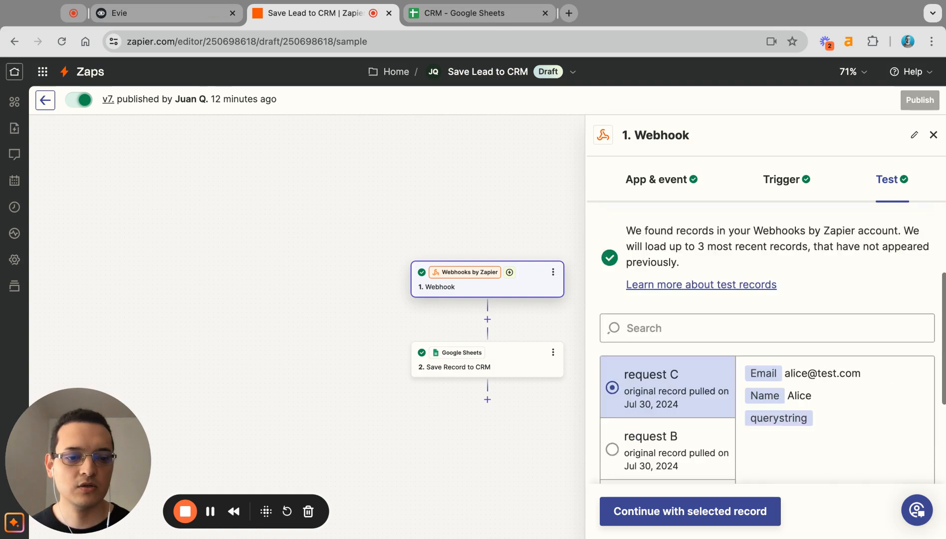
{"action": "left_click", "coordinate": [655, 443]}
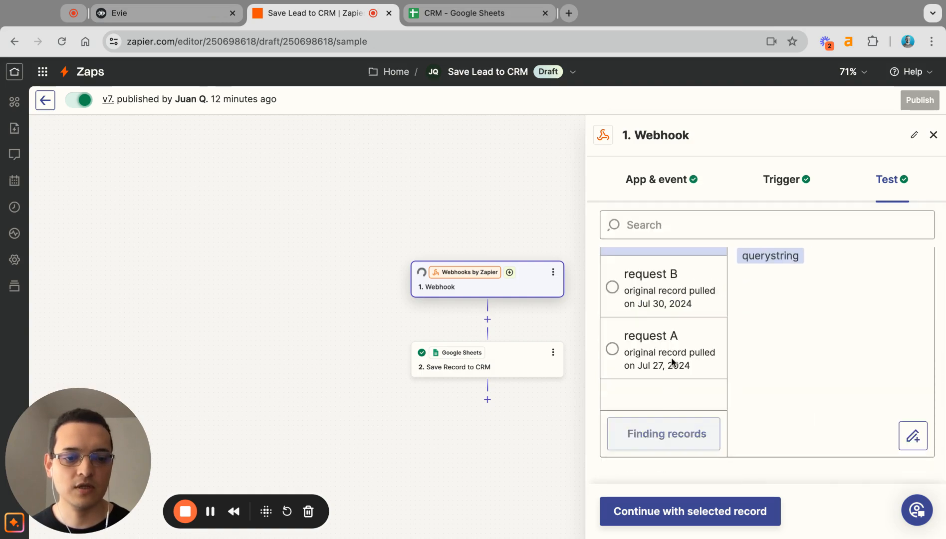
{"action": "scroll", "coordinate": [672, 362], "scroll_direction": "down", "scroll_amount": 4}
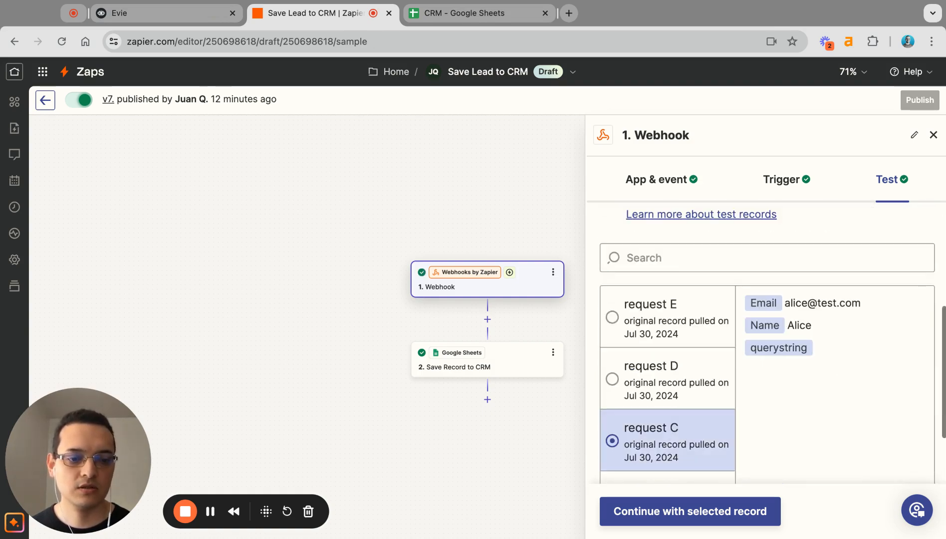
Compare the new requests with the CRM sheet's columns and continue with request D as the Webhook test record
{"action": "left_click", "coordinate": [676, 322]}
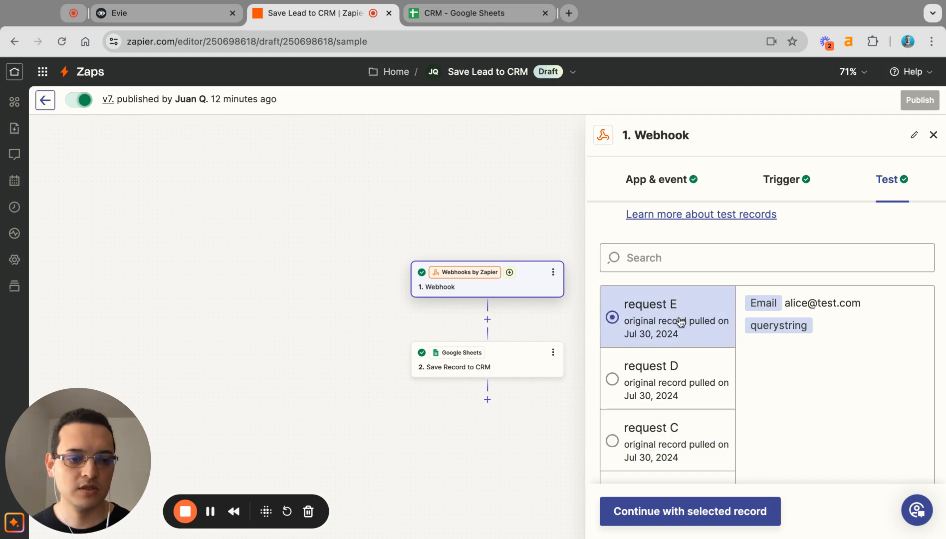
{"action": "left_click", "coordinate": [674, 375]}
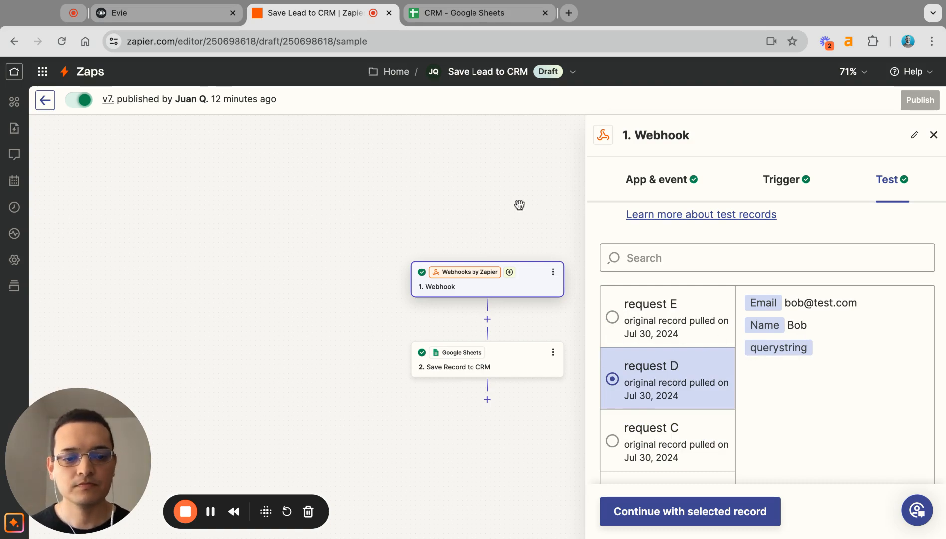
{"action": "left_click", "coordinate": [458, 12]}
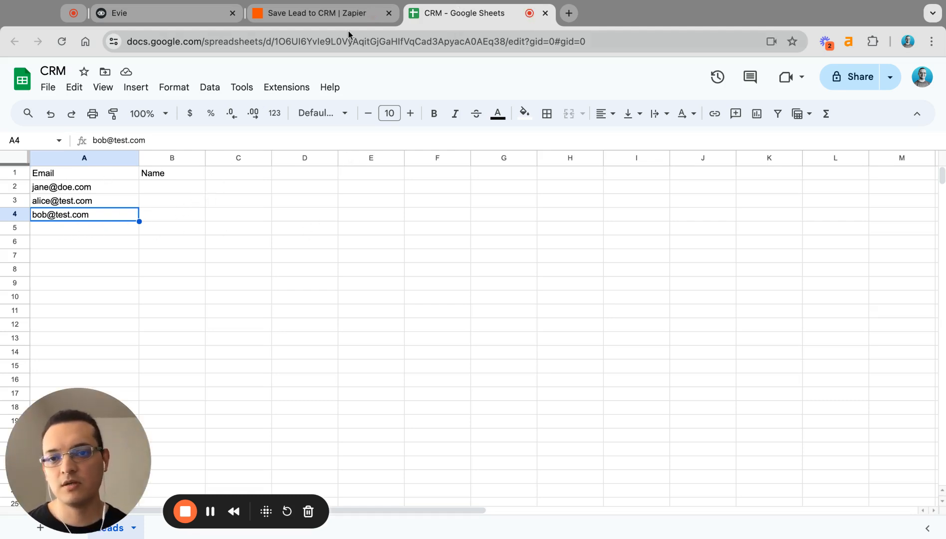
{"action": "left_click", "coordinate": [318, 19]}
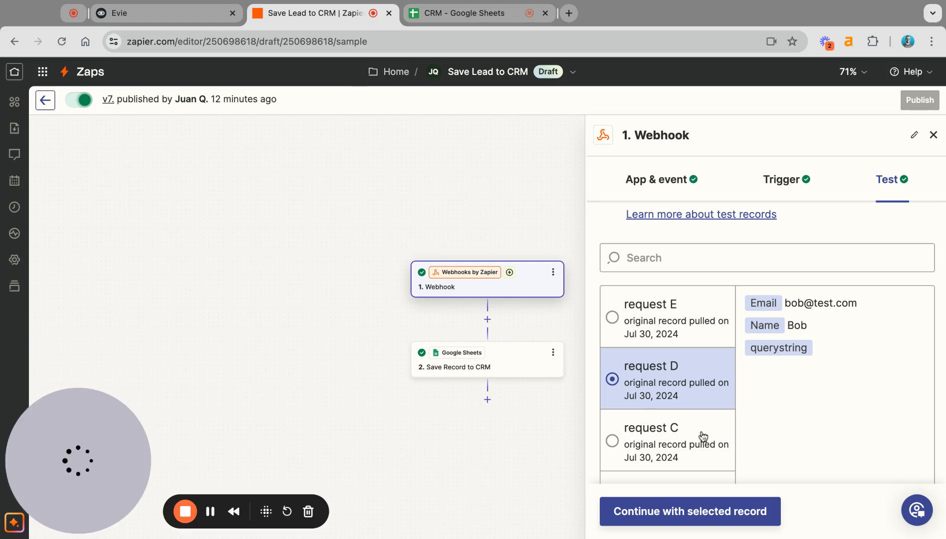
{"action": "left_click", "coordinate": [705, 520]}
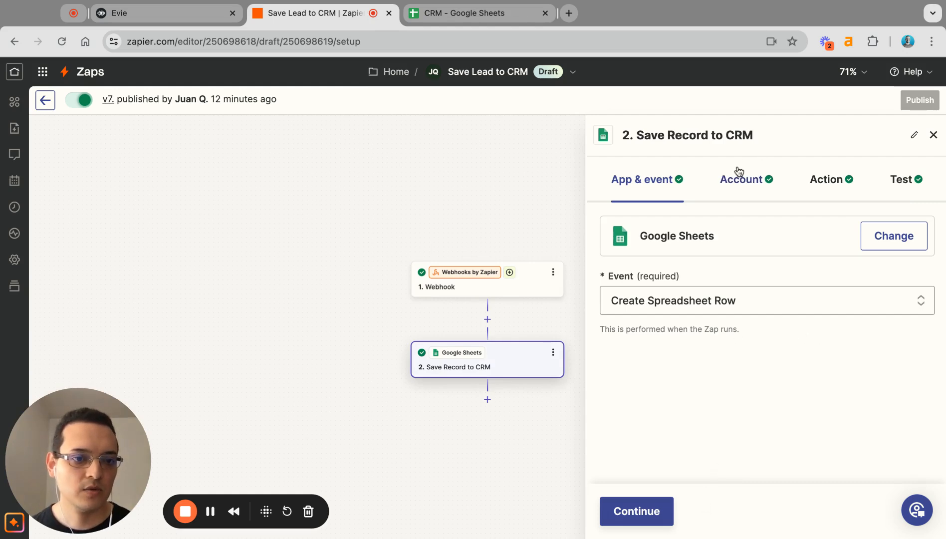
Open the action settings of the Save Record to CRM step and refresh its fields
{"action": "left_click", "coordinate": [742, 183]}
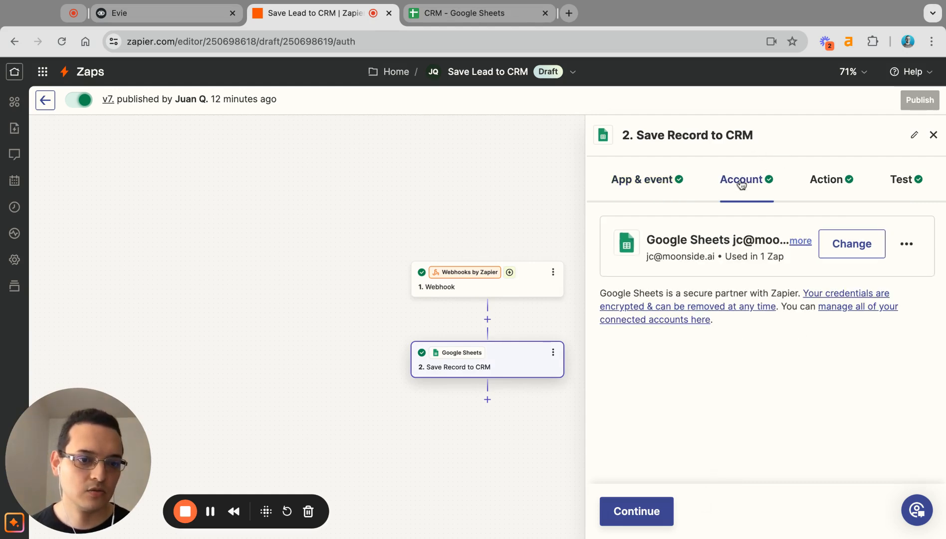
{"action": "left_click", "coordinate": [815, 181]}
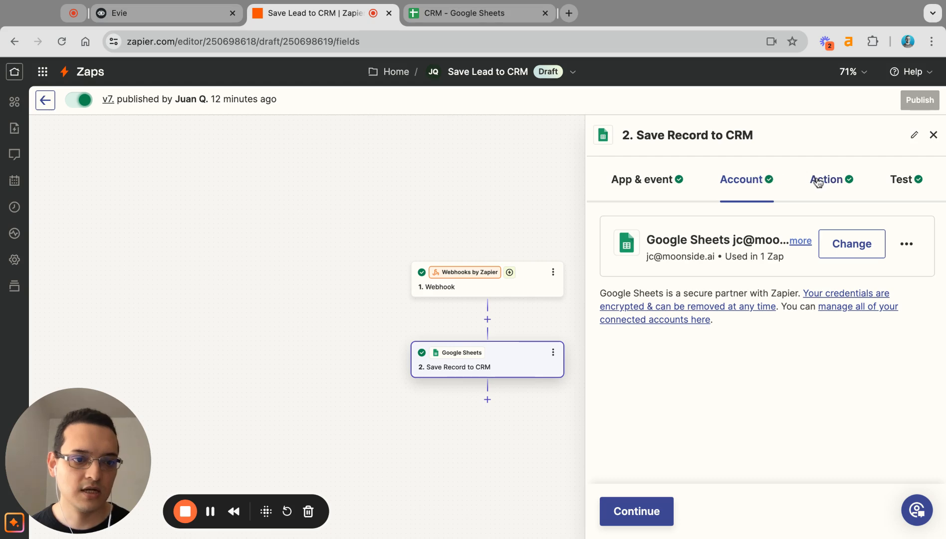
{"action": "scroll", "coordinate": [714, 373], "scroll_direction": "down", "scroll_amount": 2}
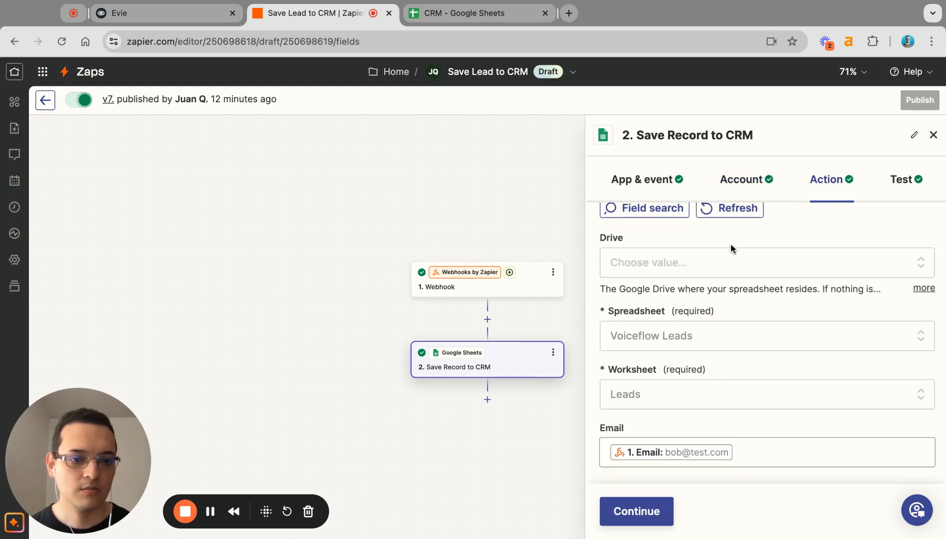
{"action": "left_click", "coordinate": [726, 209]}
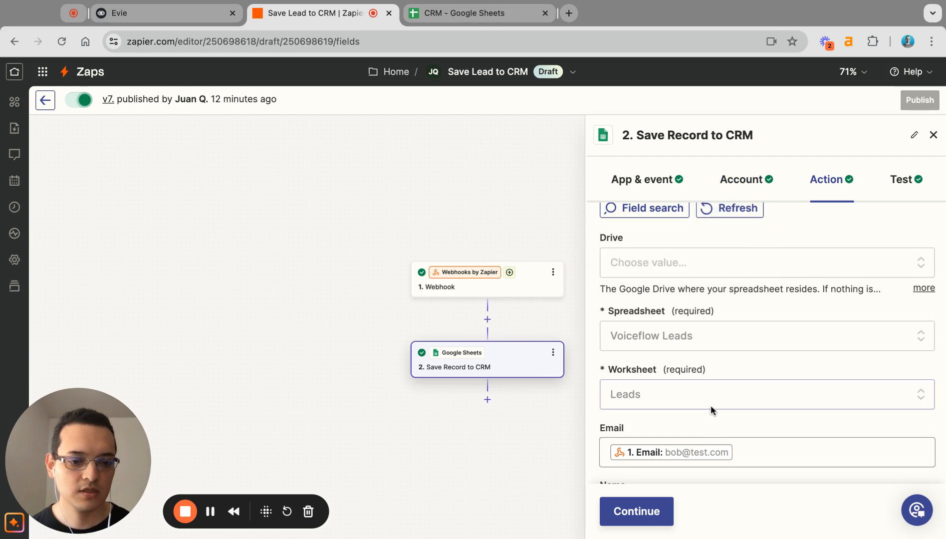
Map the Name field of Save Record to CRM to the Webhook's Name value and continue to its test
{"action": "scroll", "coordinate": [710, 405], "scroll_direction": "down", "scroll_amount": 3}
{"action": "left_click", "coordinate": [638, 452]}
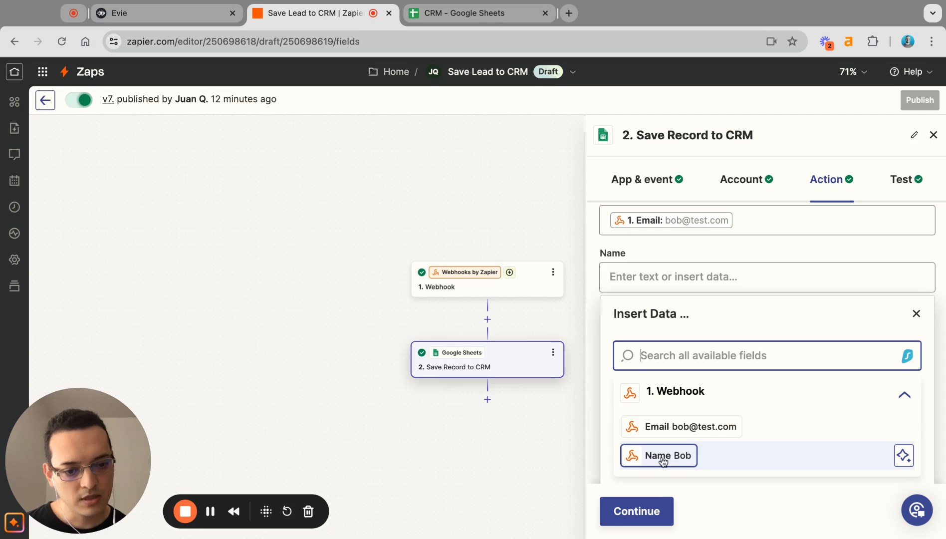
{"action": "left_click", "coordinate": [663, 456]}
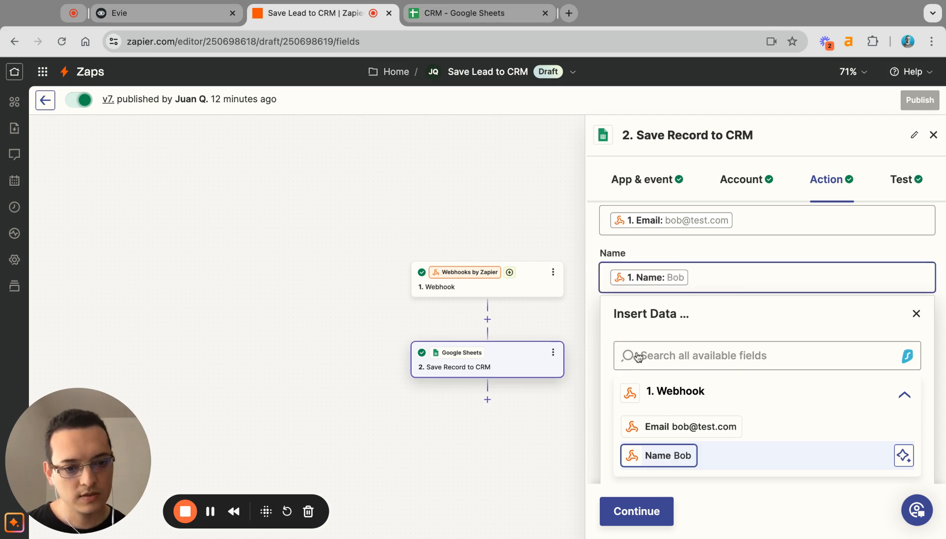
{"action": "left_click", "coordinate": [630, 245]}
{"action": "left_click", "coordinate": [649, 505]}
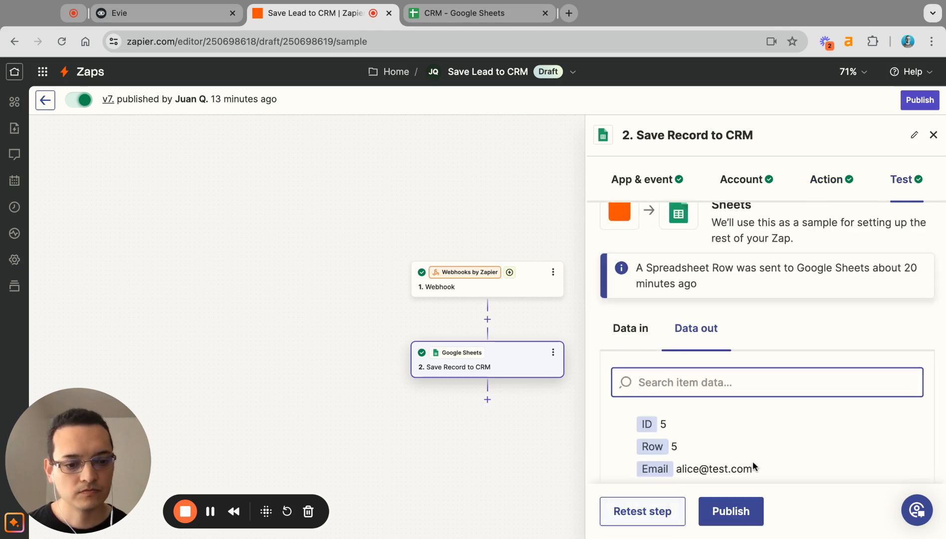
Retest the Save Record to CRM step and check the resulting row in the CRM Google Sheet
{"action": "left_click", "coordinate": [640, 514]}
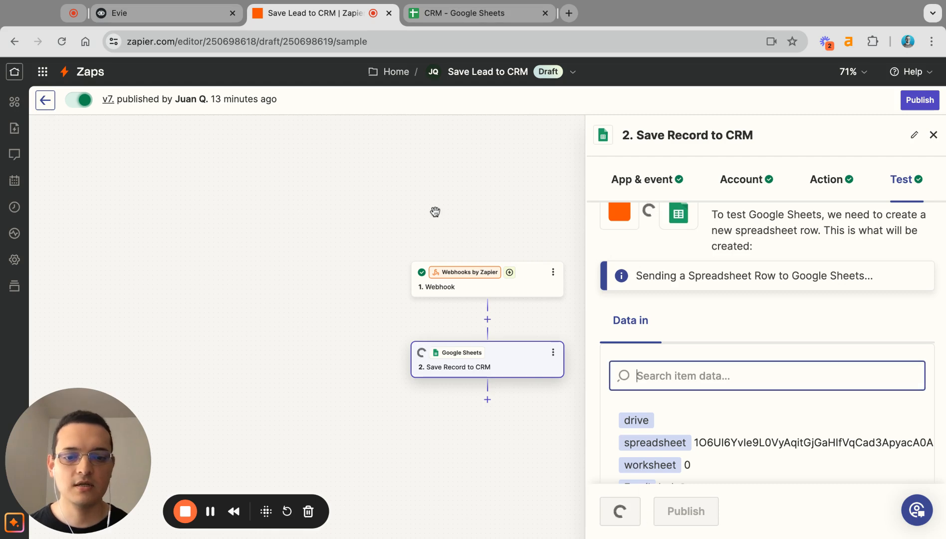
{"action": "left_click", "coordinate": [469, 11]}
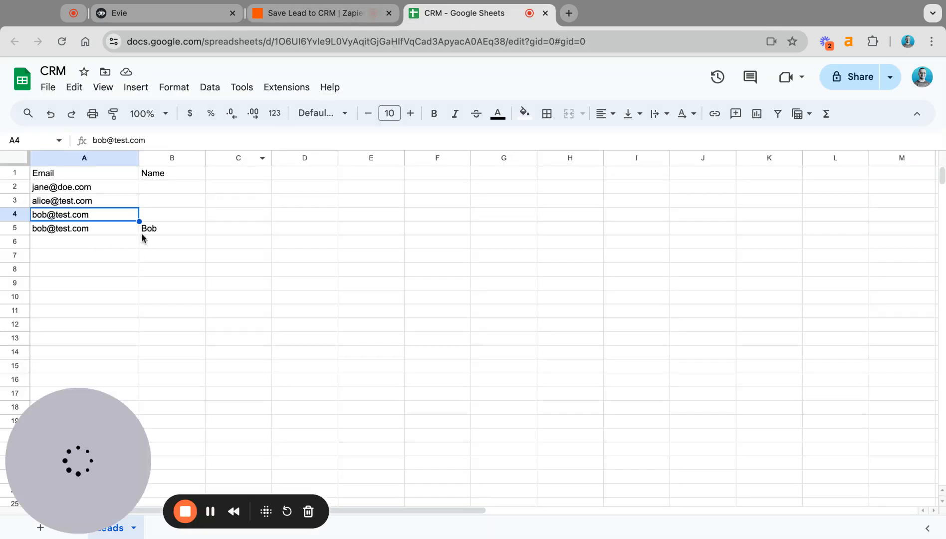
{"action": "left_click", "coordinate": [158, 216]}
Switch back to Zapier and publish the Save Lead to CRM Zap as a new version without a version name
{"action": "left_click", "coordinate": [314, 15]}
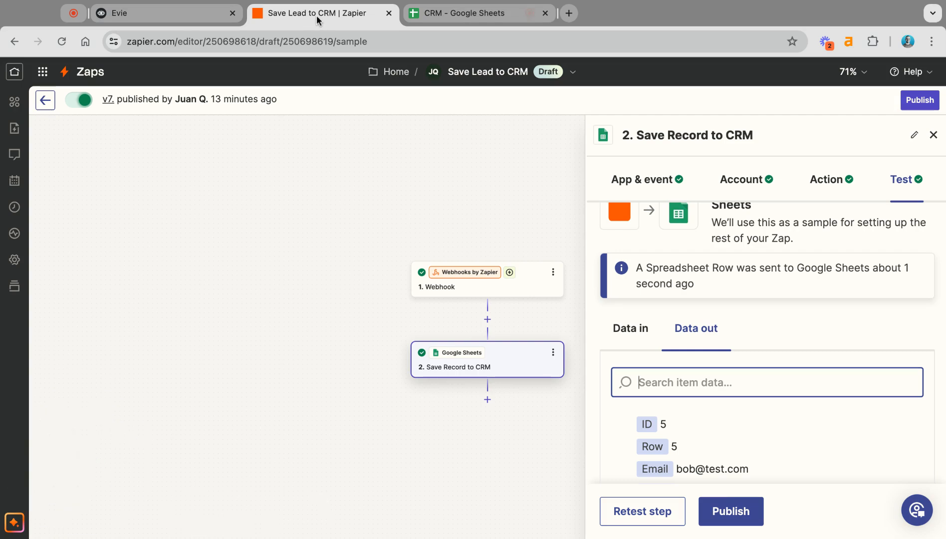
{"action": "left_click", "coordinate": [734, 509]}
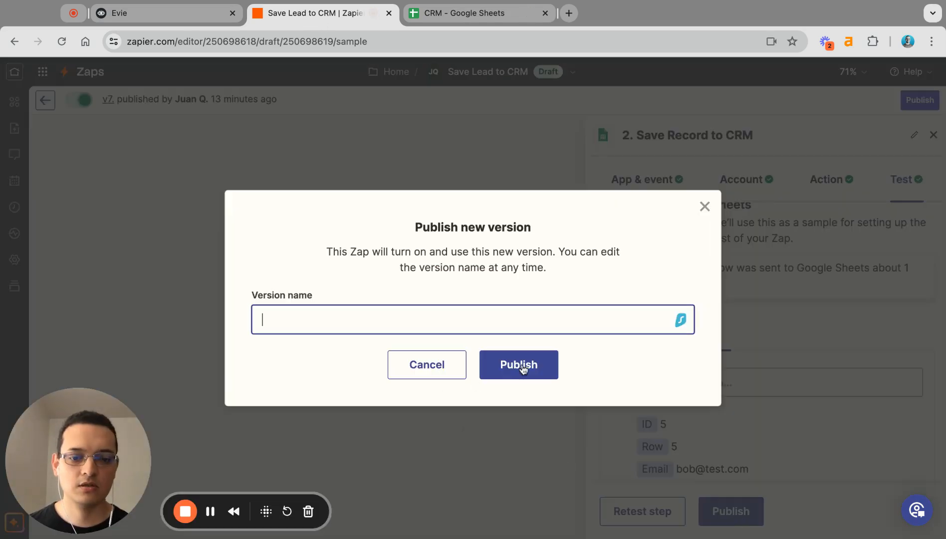
{"action": "left_click", "coordinate": [523, 365]}
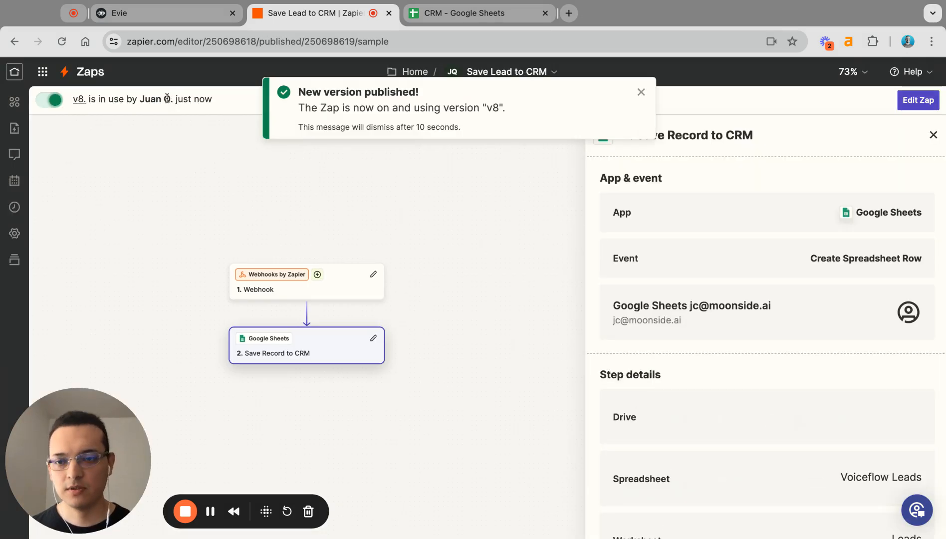
Switch to Voiceflow, close the function test, and return to the Home workflow's Send Request block
{"action": "left_click", "coordinate": [174, 18]}
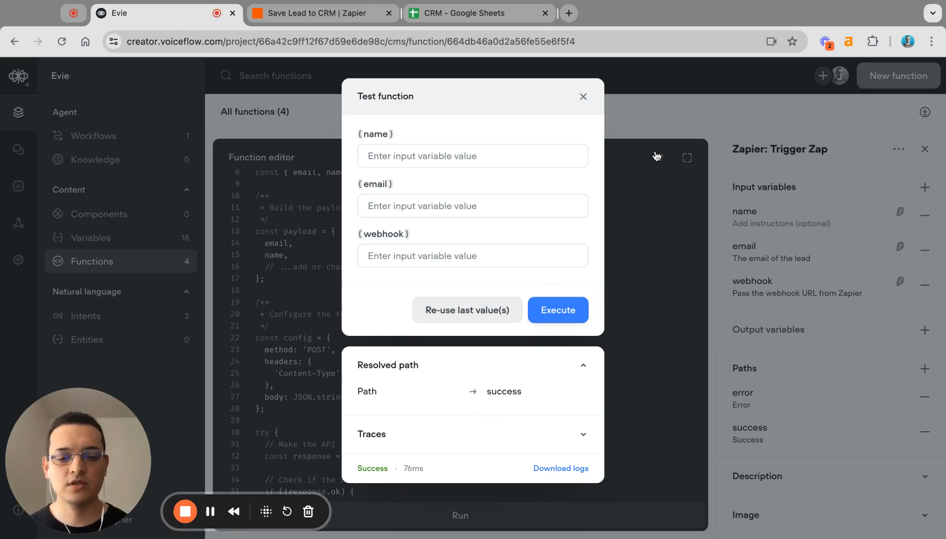
{"action": "left_click", "coordinate": [657, 209]}
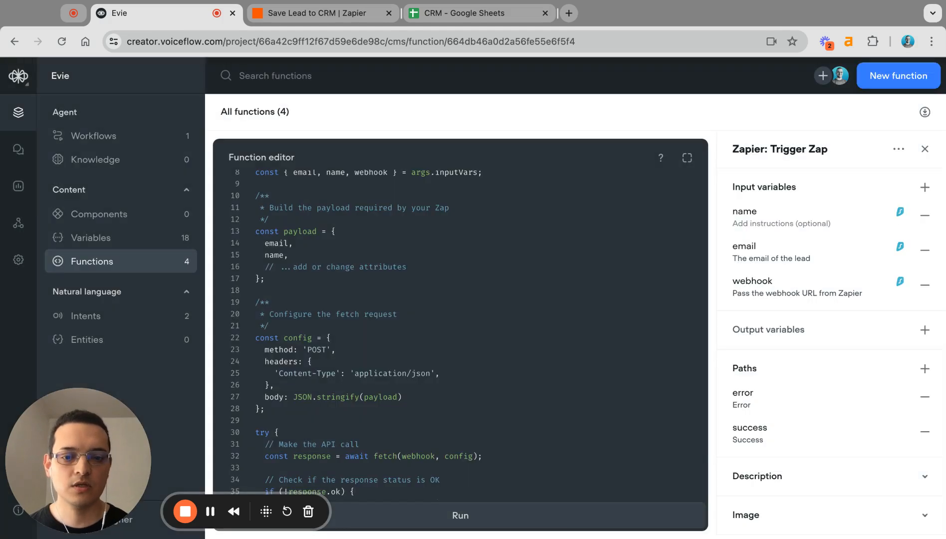
{"action": "left_click", "coordinate": [14, 41]}
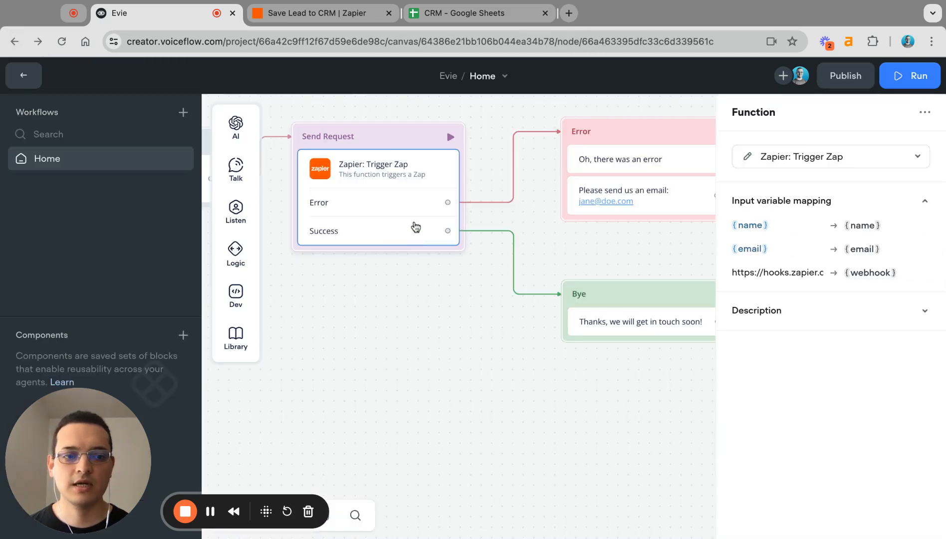
Check the Trigger Zap input variable mapping, close the function settings, and start a test run of the Evie agent
{"action": "mouse_move", "coordinate": [787, 251]}
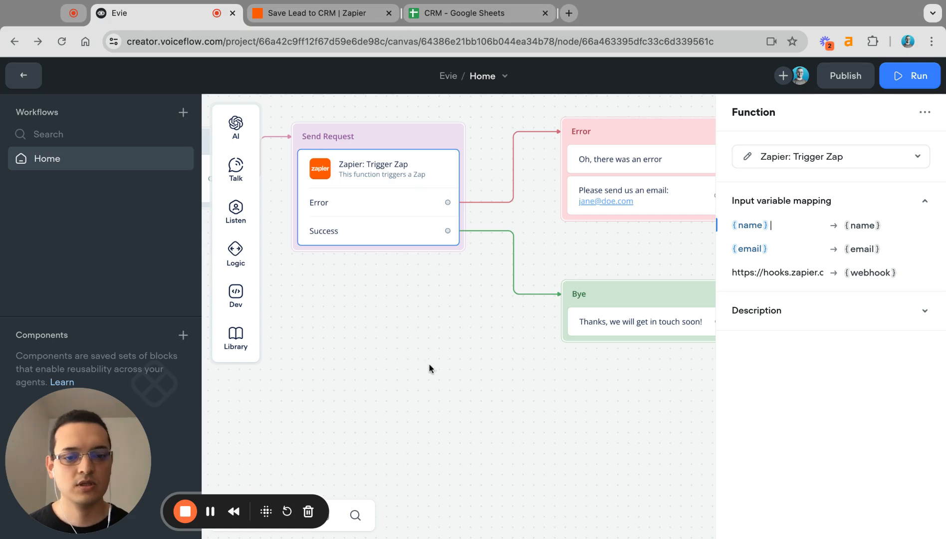
{"action": "left_click", "coordinate": [416, 320]}
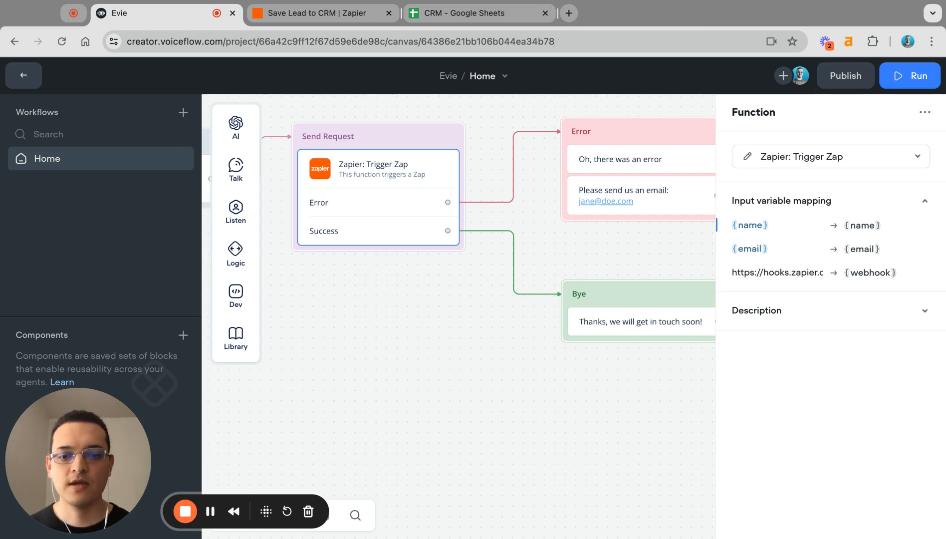
{"action": "scroll", "coordinate": [415, 319], "scroll_direction": "down", "scroll_amount": 3}
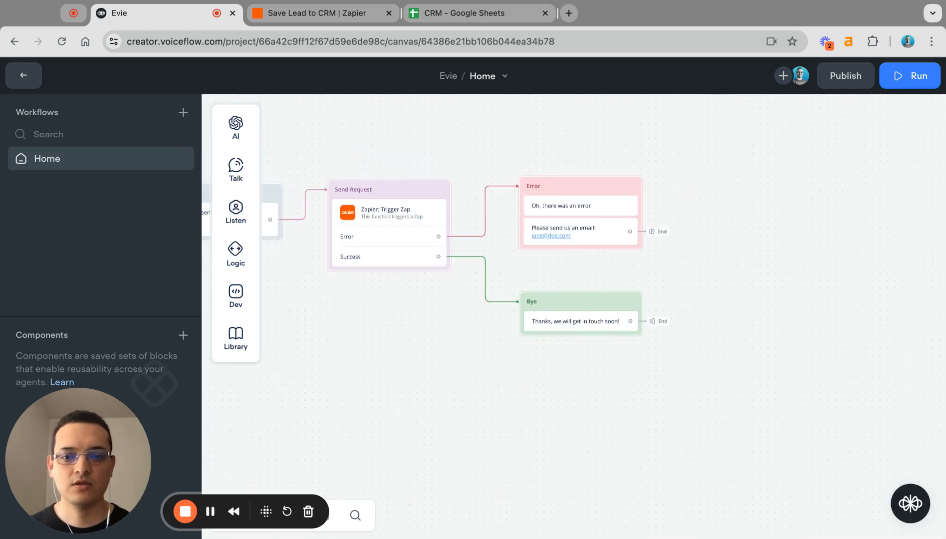
{"action": "left_click", "coordinate": [913, 76]}
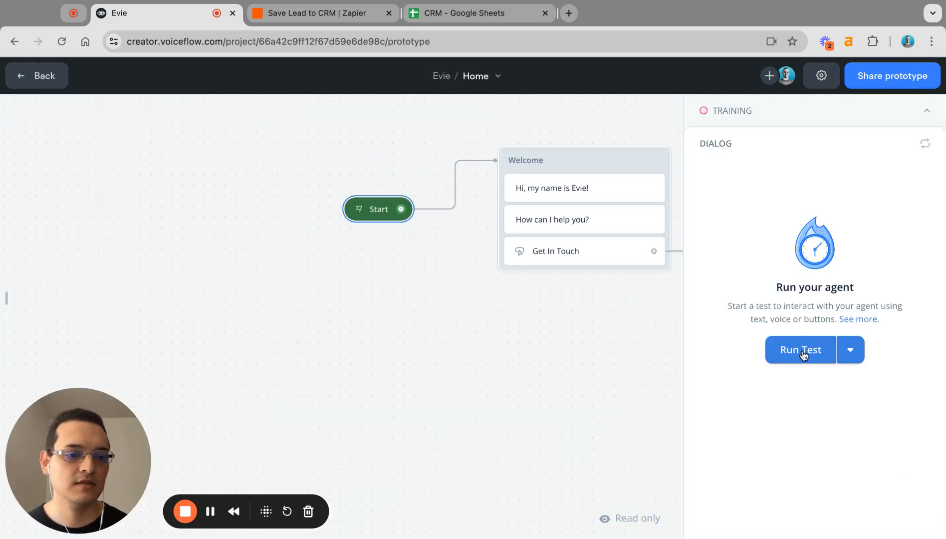
{"action": "left_click", "coordinate": [804, 352]}
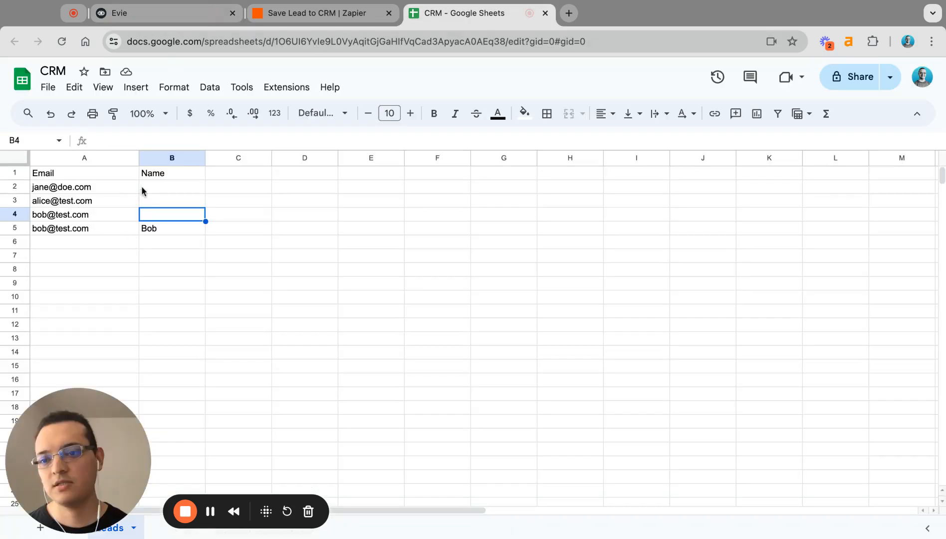
Switch to Voiceflow and complete the Get In Touch conversation with Evie, answering with the test user's email and name
{"action": "left_click", "coordinate": [167, 21]}
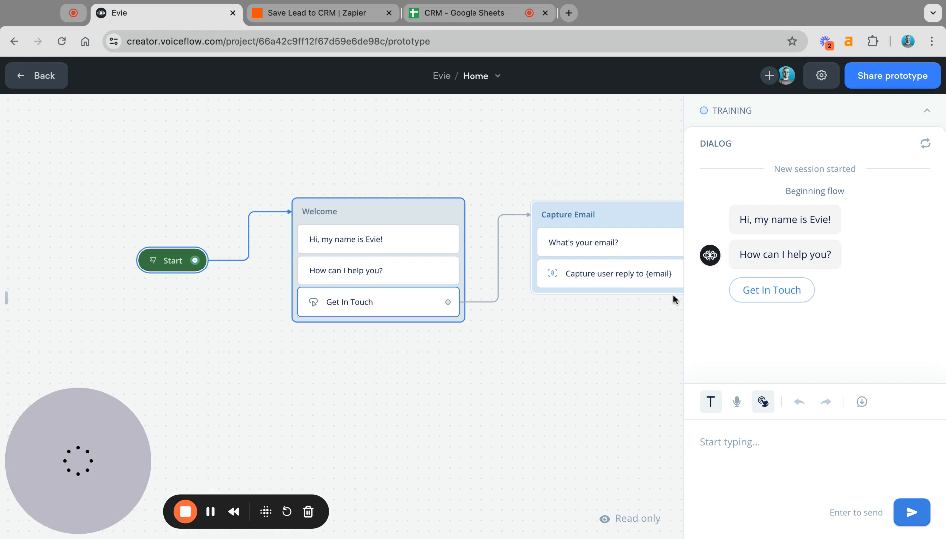
{"action": "left_click", "coordinate": [776, 296]}
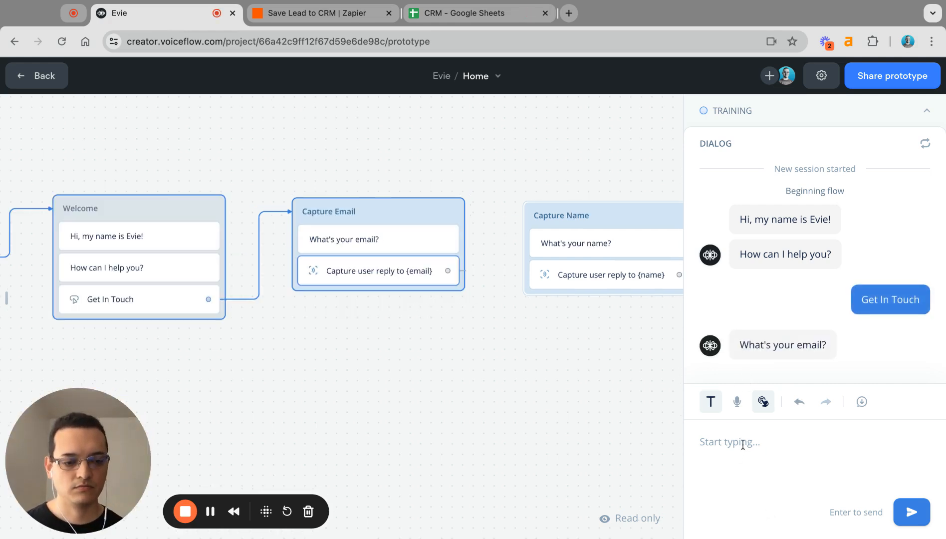
{"action": "type", "text": "jc@test.com"}
{"action": "key", "text": "Return"}
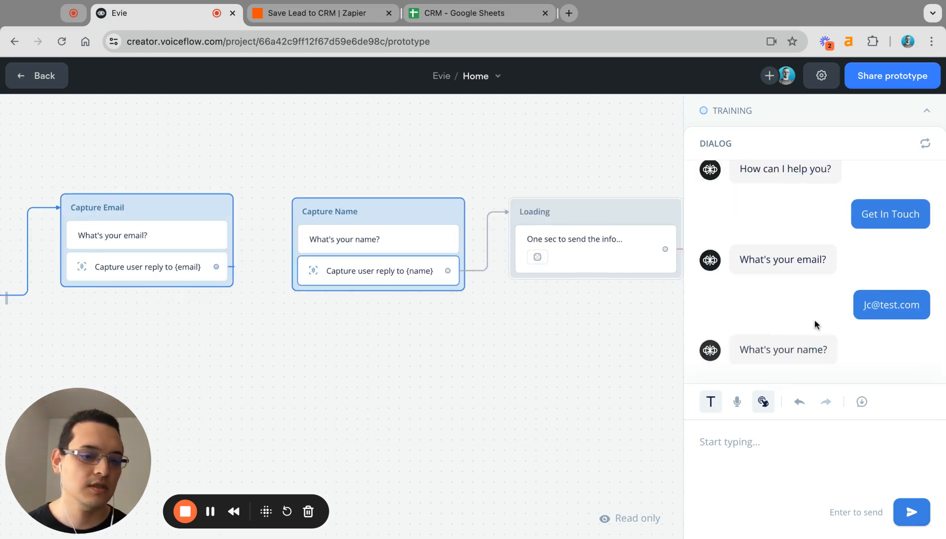
{"action": "type", "text": "N"}
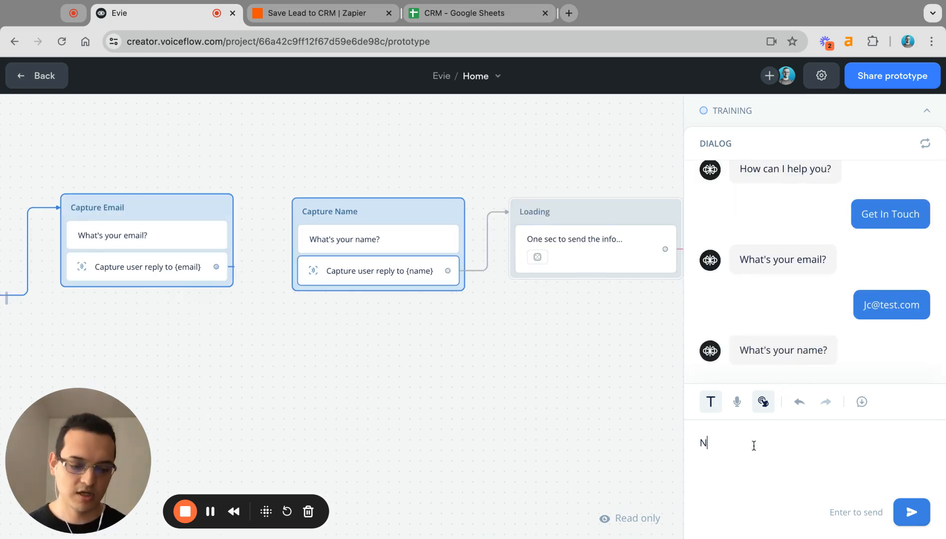
{"action": "key", "text": "BackSpace"}
{"action": "type", "text": "J"}
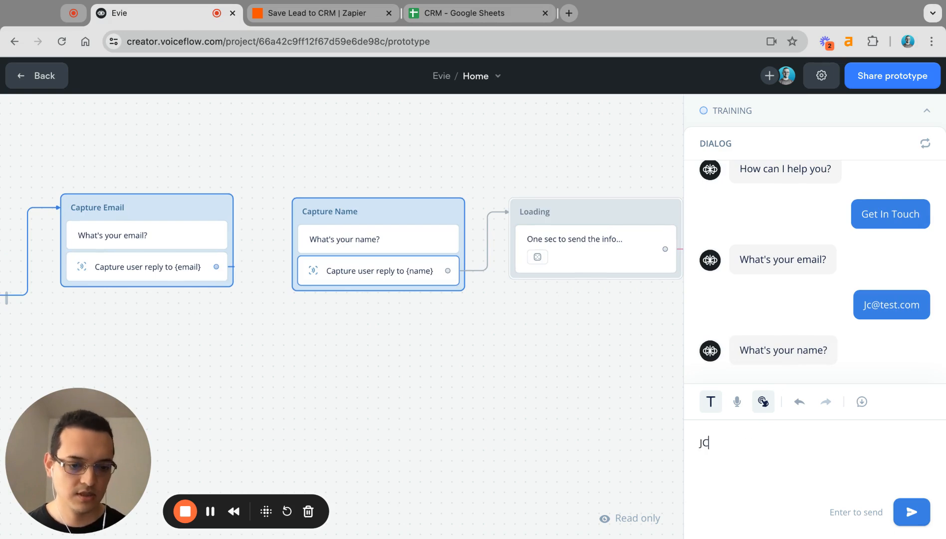
{"action": "type", "text": "C"}
{"action": "key", "text": "Return"}
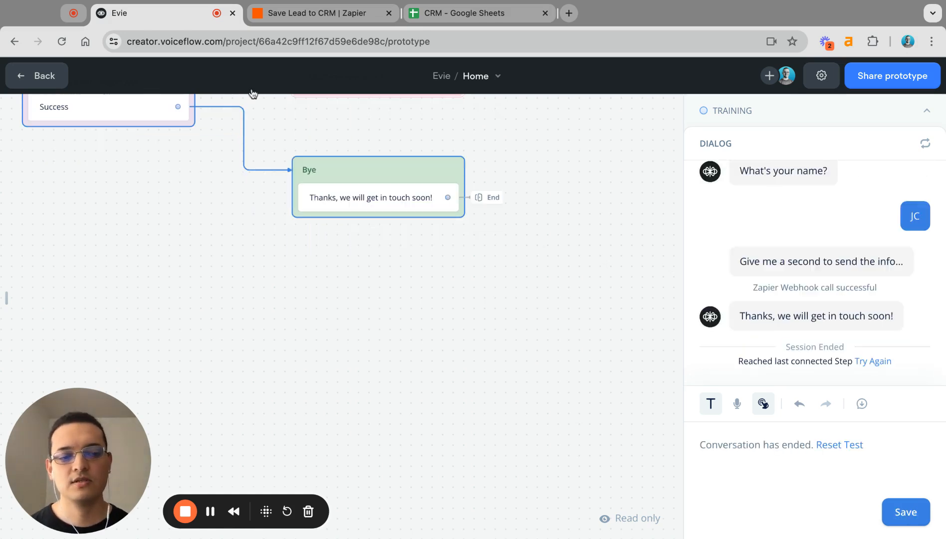
Check the CRM Google Sheet for the test lead's email and name, and return to the Evie prototype in Voiceflow
{"action": "left_click", "coordinate": [466, 14]}
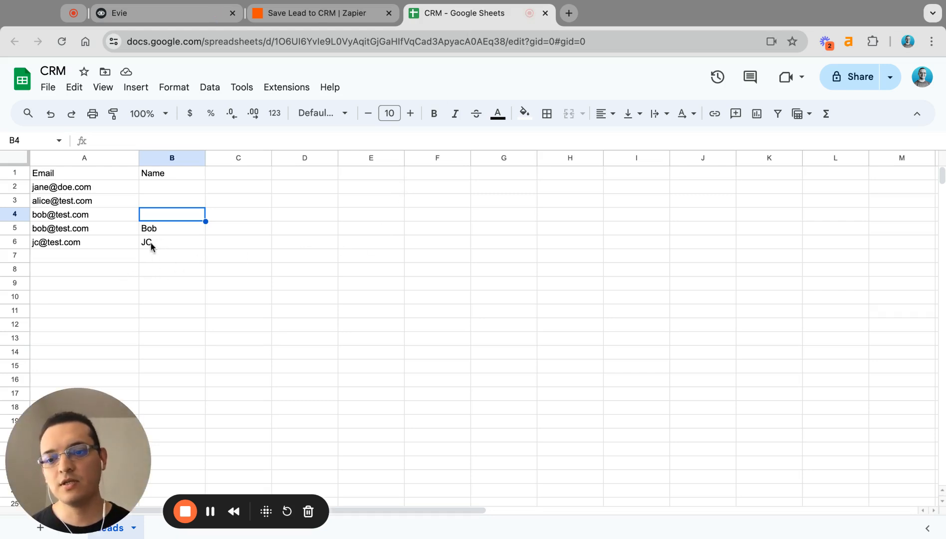
{"action": "left_click", "coordinate": [188, 14]}
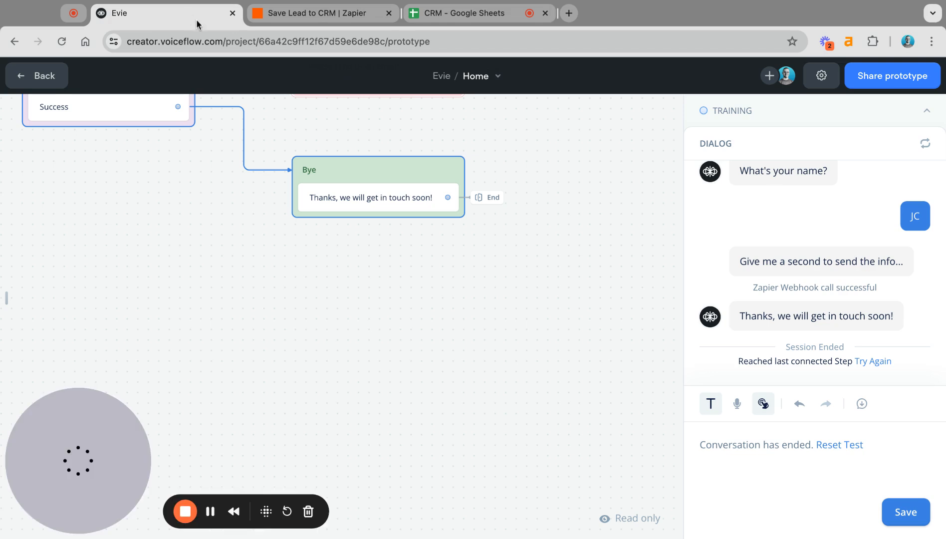